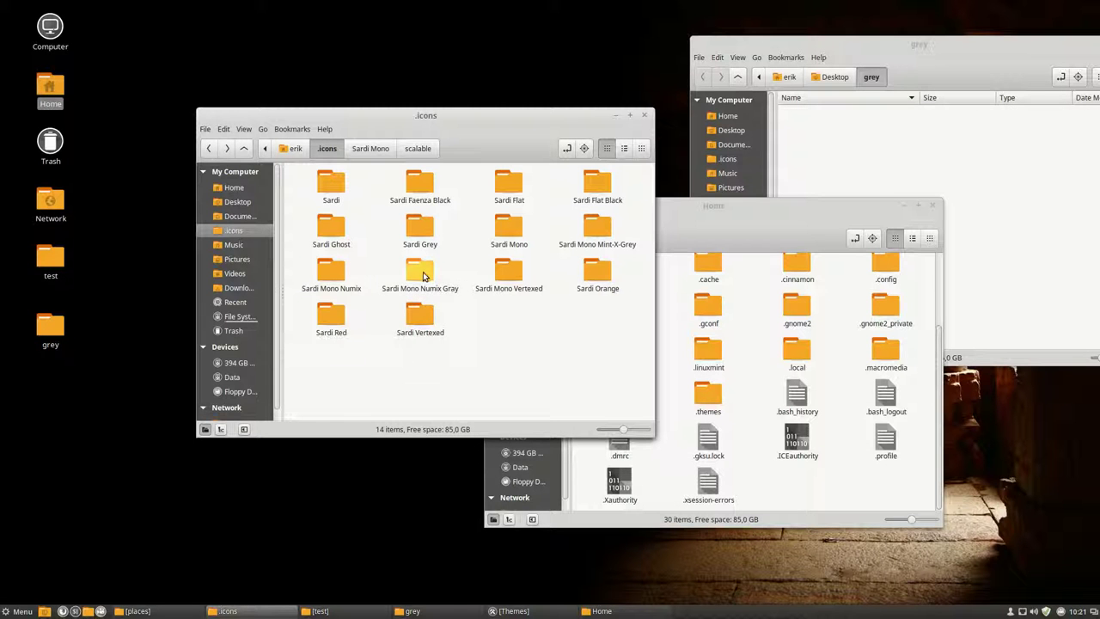
Set the desktop icon theme to Sardi Mono Numix Gray in the system theme settings and close the settings window
{"action": "left_click", "coordinate": [17, 610]}
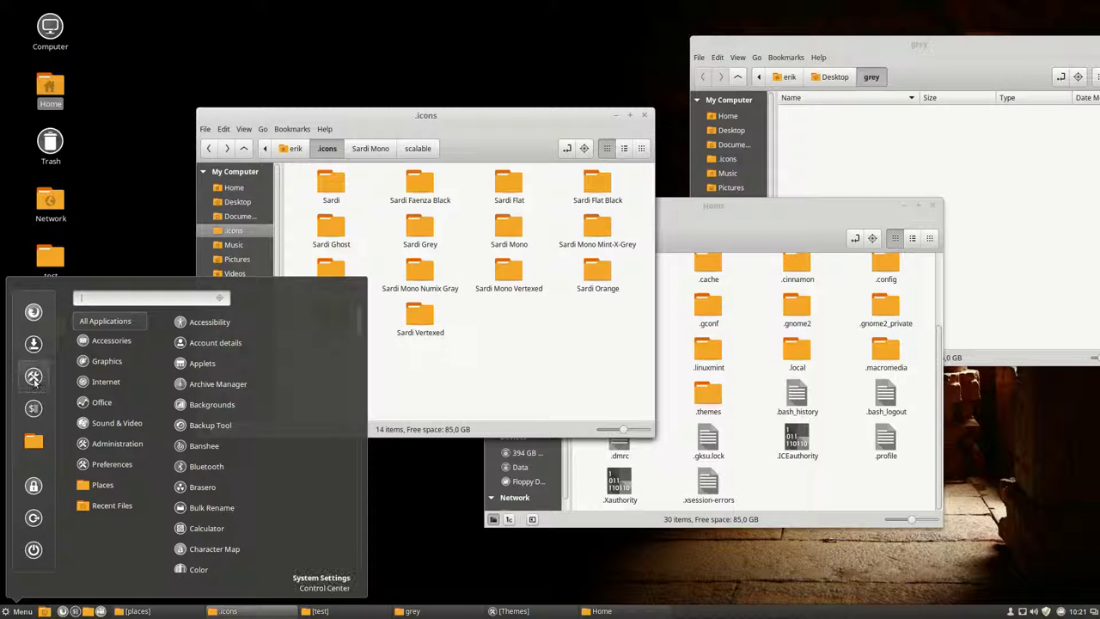
{"action": "left_click", "coordinate": [33, 378]}
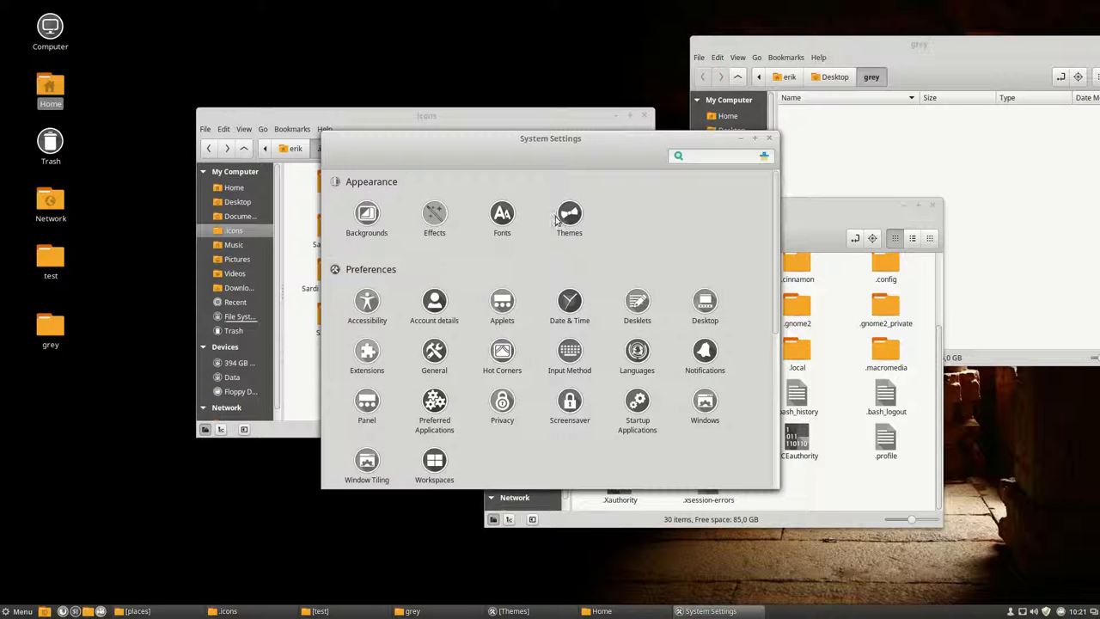
{"action": "left_click", "coordinate": [568, 222]}
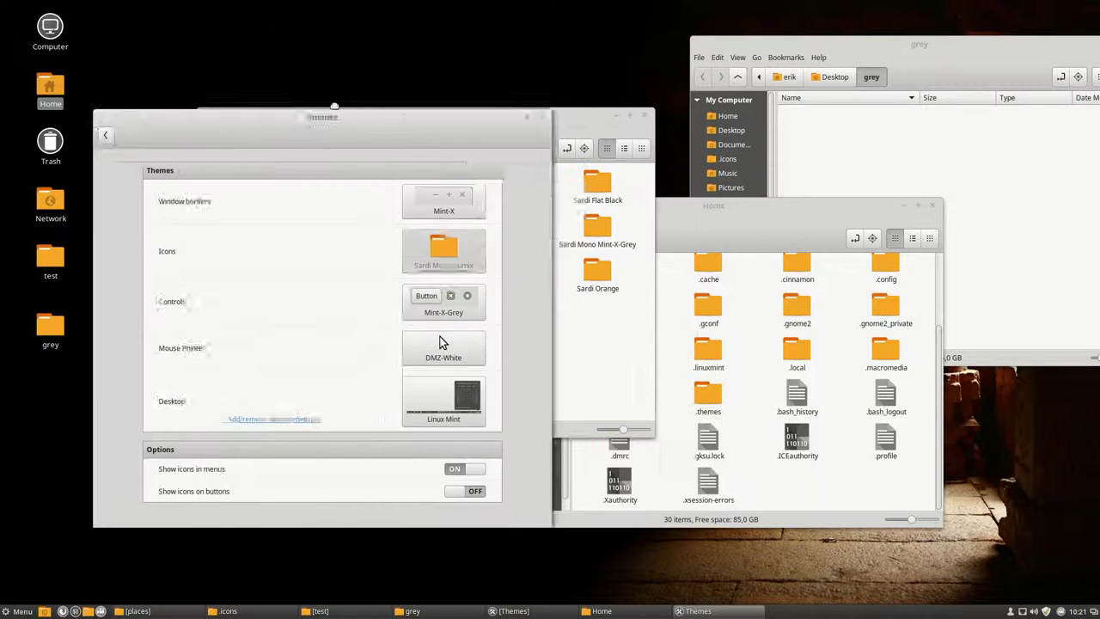
{"action": "left_click", "coordinate": [398, 230]}
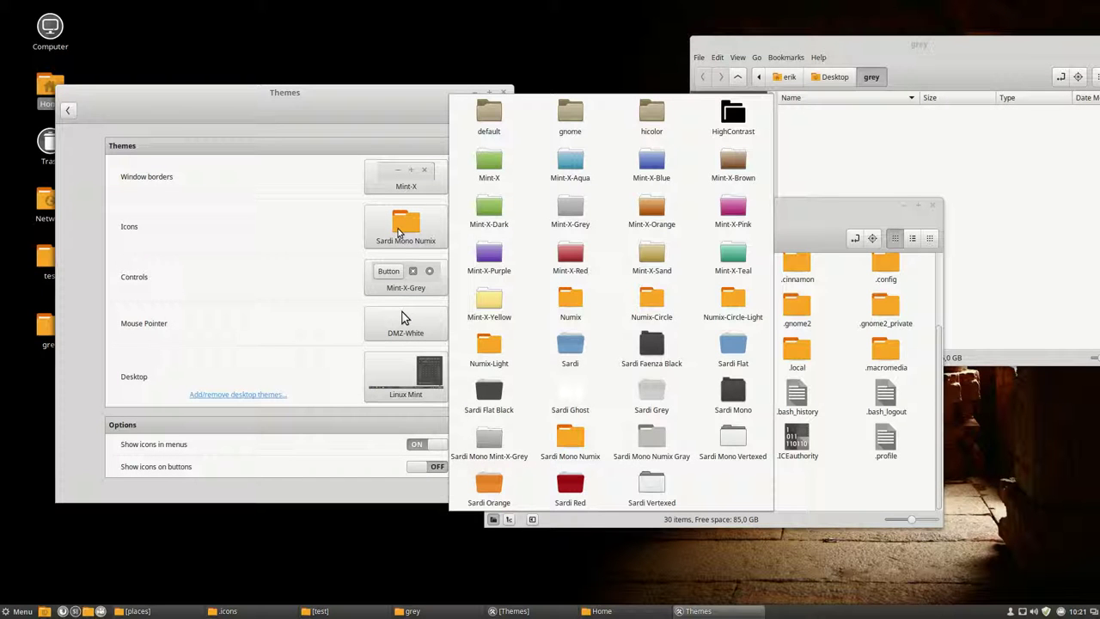
{"action": "left_click", "coordinate": [659, 444]}
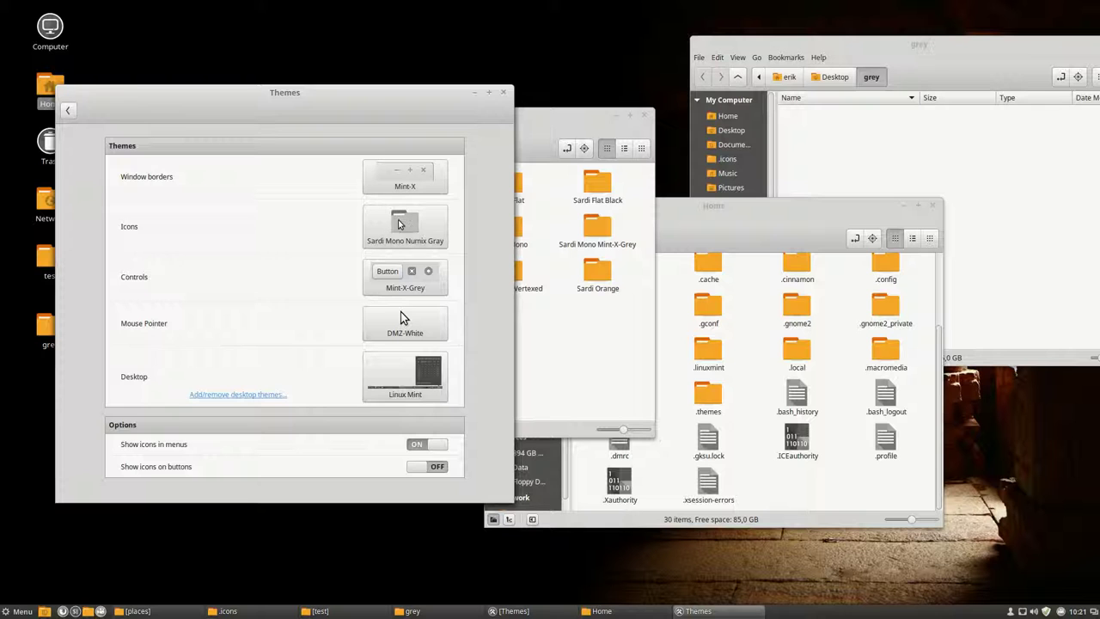
{"action": "left_click_drag", "start_coordinate": [290, 97], "coordinate": [354, 98]}
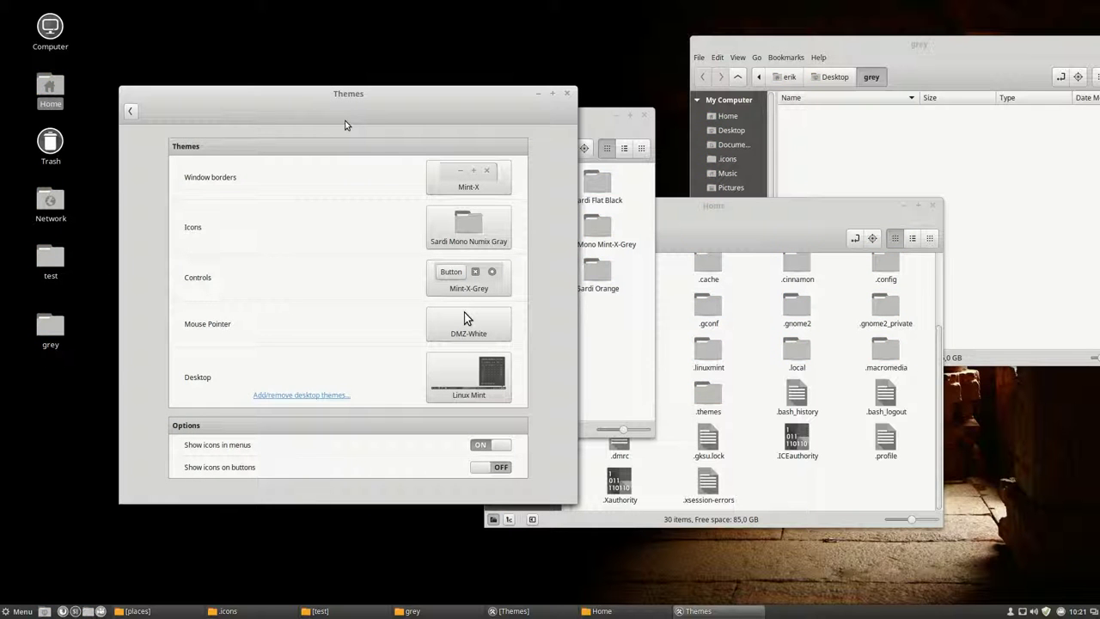
{"action": "left_click", "coordinate": [567, 96]}
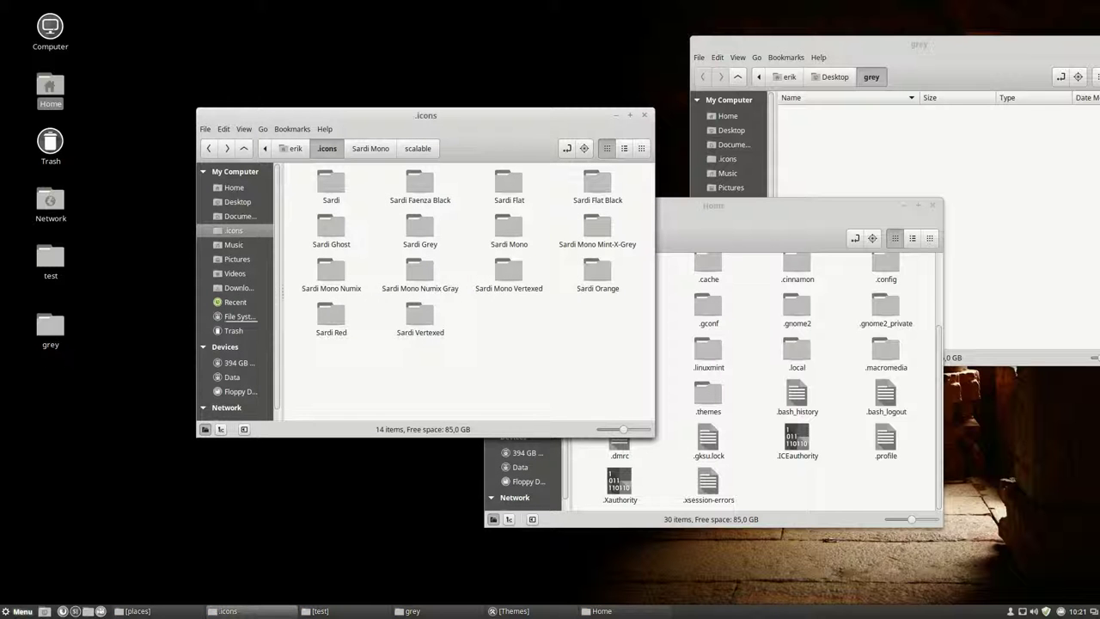
{"action": "key", "text": "super"}
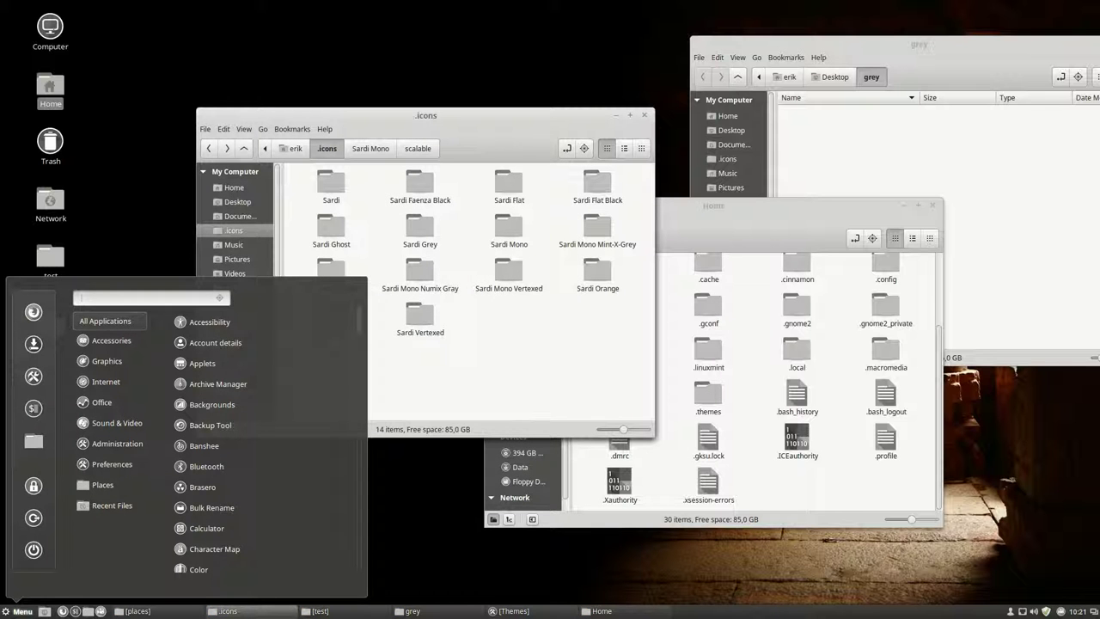
{"action": "left_click", "coordinate": [456, 383]}
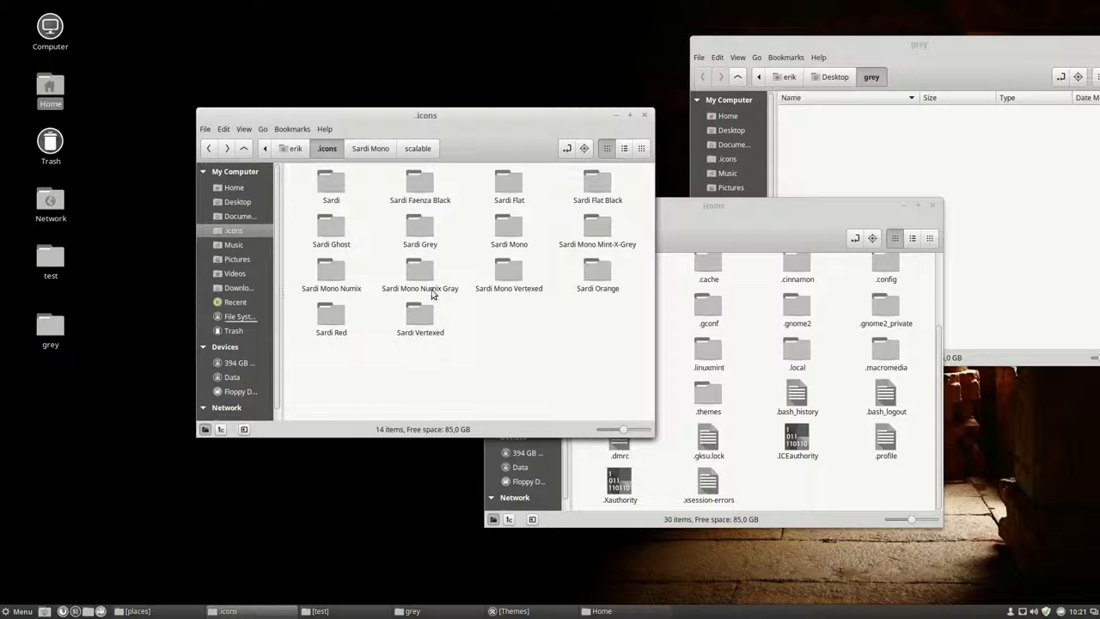
Open the index.theme file from the Sardi Mono Numix Gray folder and fit its editor window to half the screen
{"action": "left_click", "coordinate": [428, 286]}
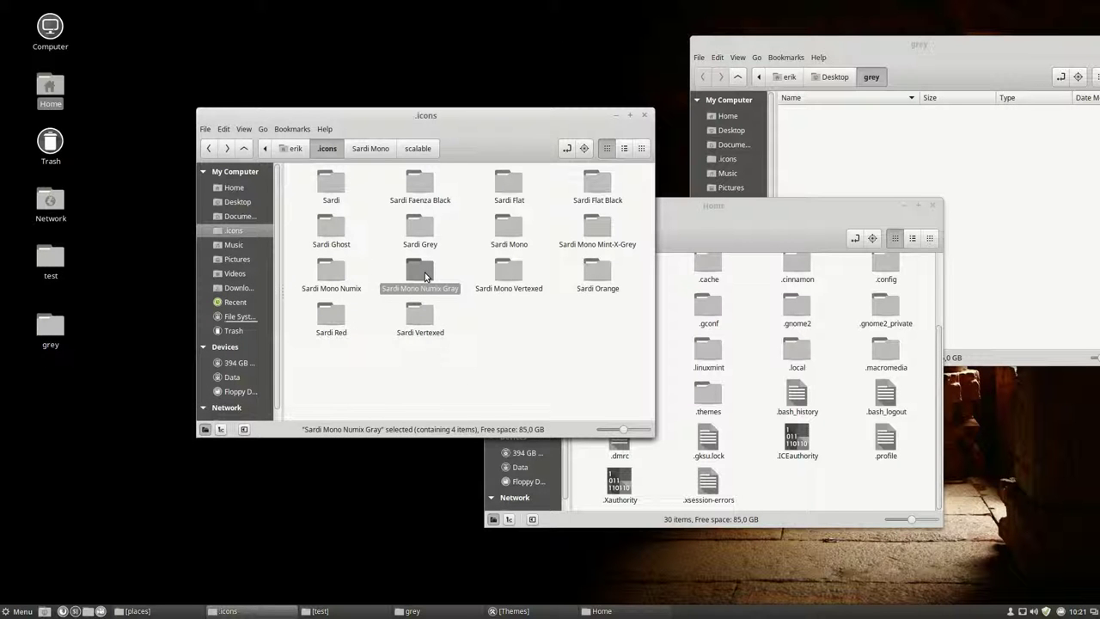
{"action": "double_click", "coordinate": [424, 276]}
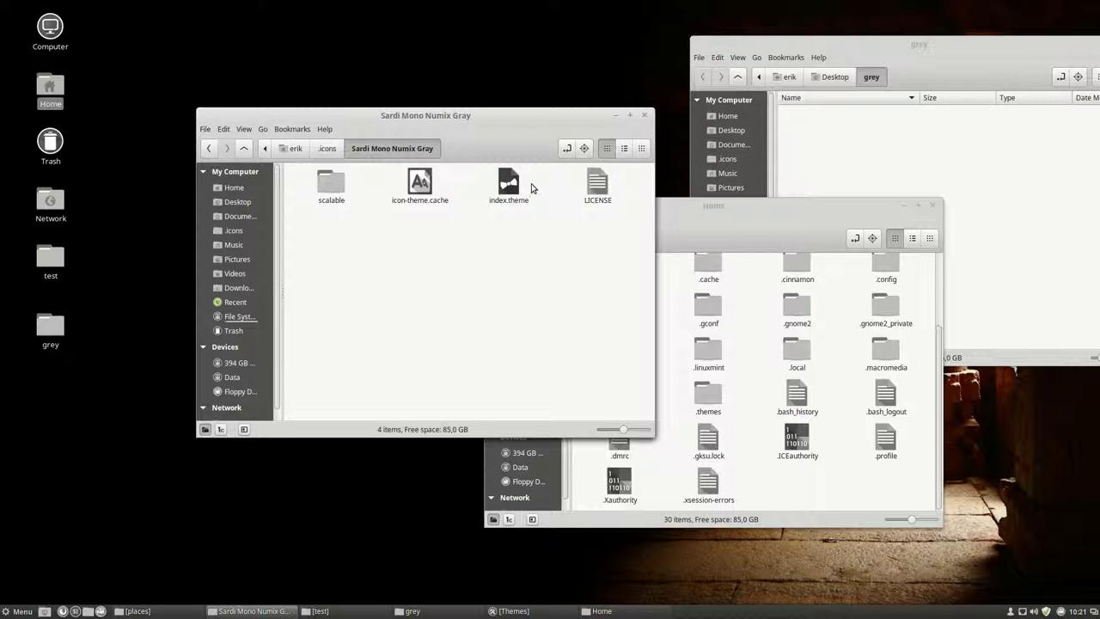
{"action": "double_click", "coordinate": [509, 188]}
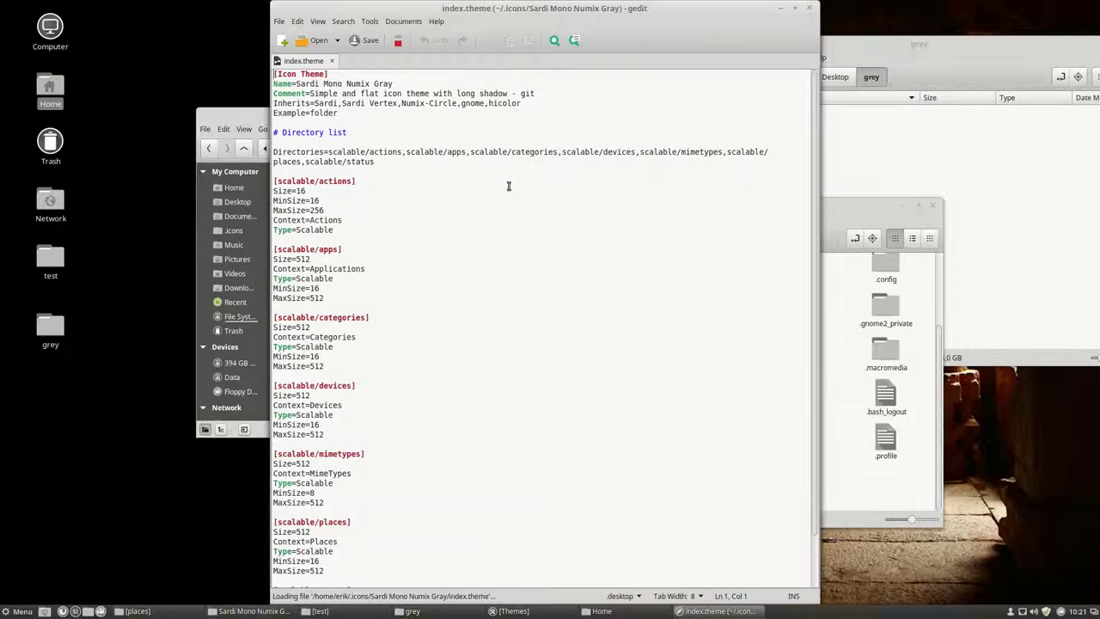
{"action": "left_click_drag", "start_coordinate": [520, 14], "coordinate": [1093, 119]}
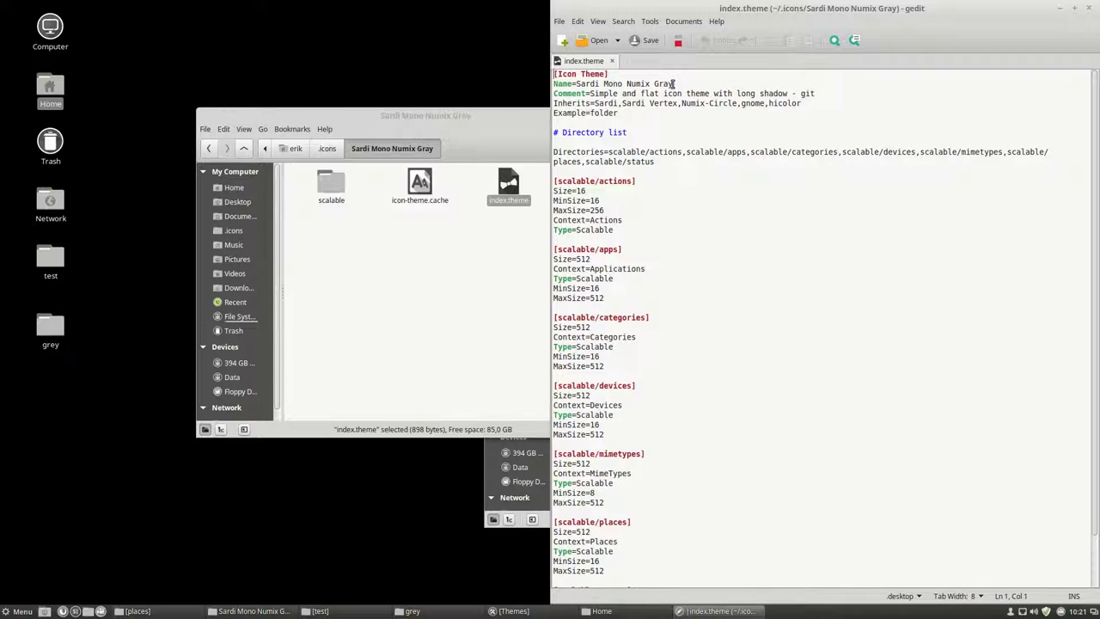
In the Inherits line of index.theme, change Sardi to Sardi Mono and replace Sardi Vertex with Sardi
{"action": "left_click", "coordinate": [617, 107]}
{"action": "type", "text": "Mono"}
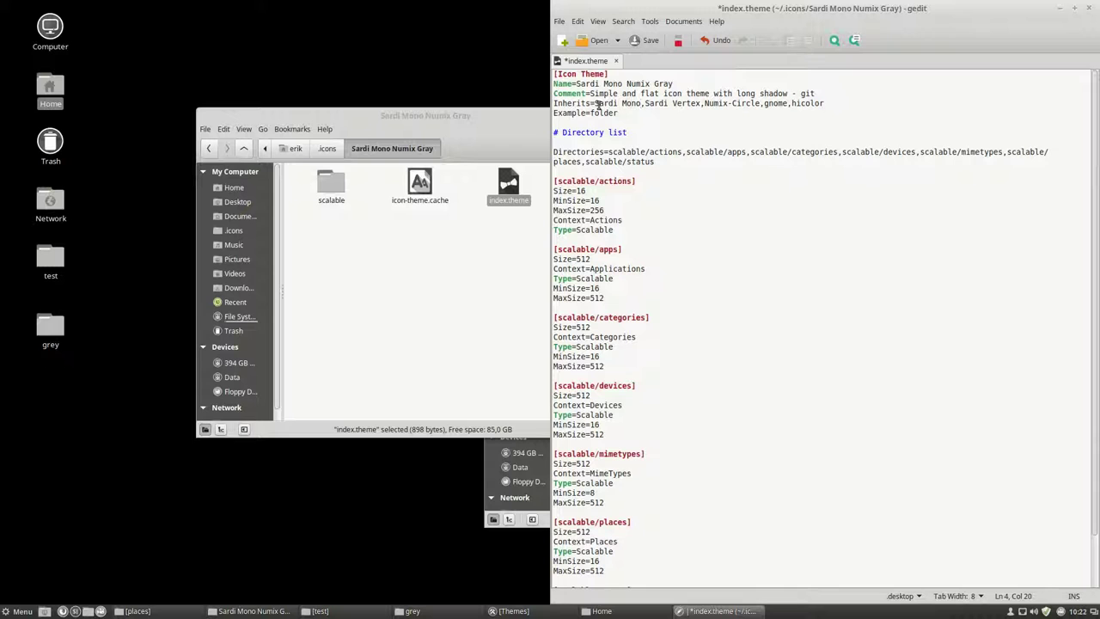
{"action": "left_click_drag", "start_coordinate": [596, 103], "coordinate": [639, 106]}
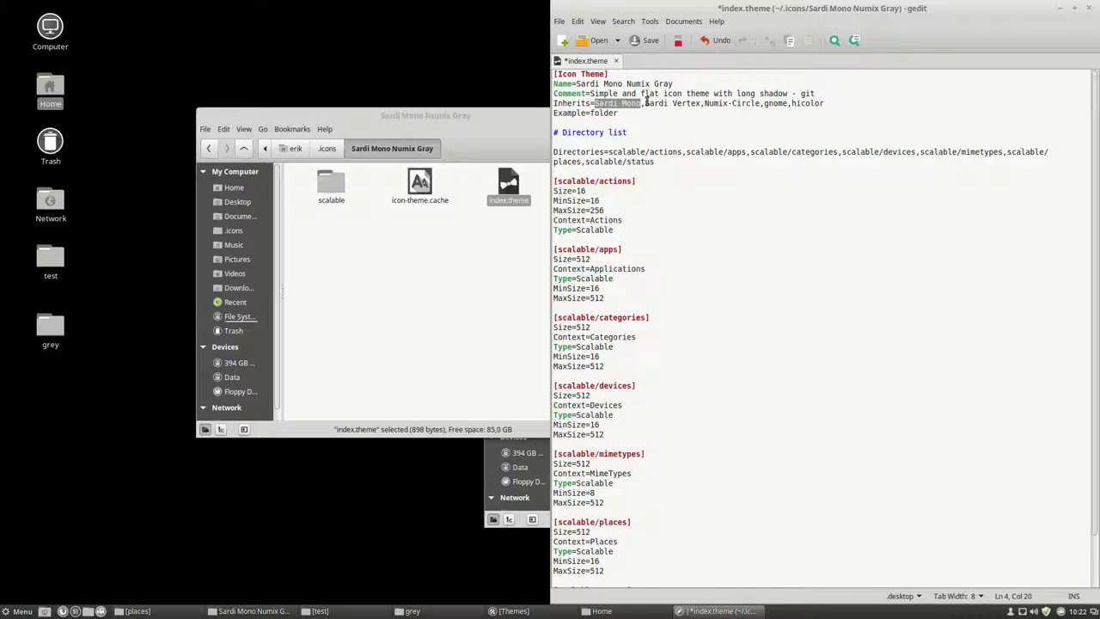
{"action": "left_click_drag", "start_coordinate": [645, 103], "coordinate": [702, 104]}
{"action": "key", "text": "BackSpace"}
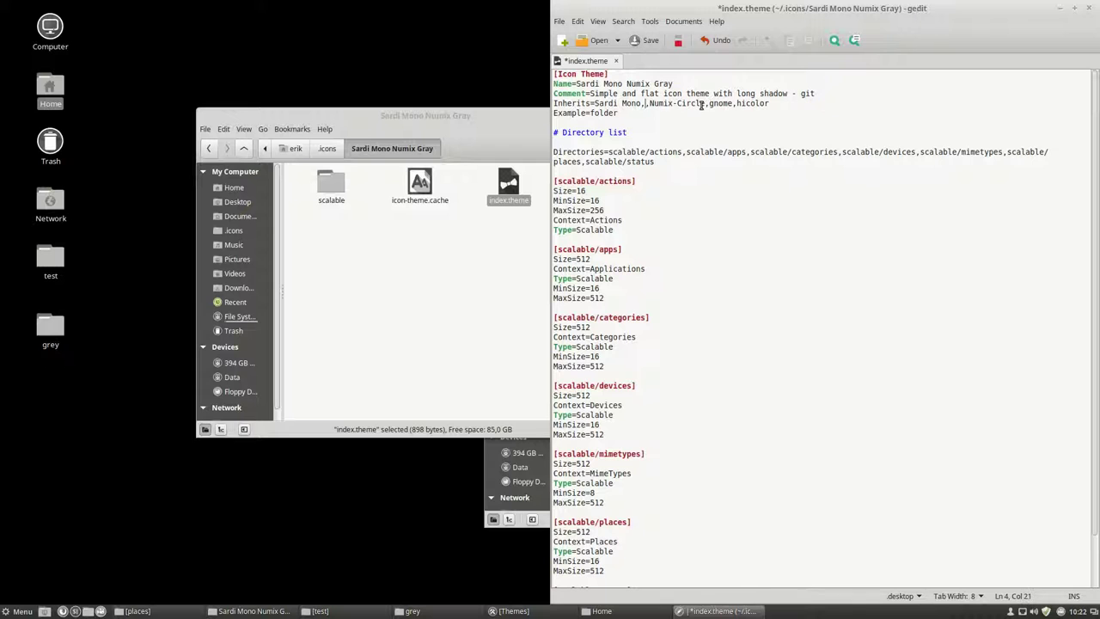
{"action": "key", "text": "BackSpace"}
{"action": "type", "text": ", Sardi"}
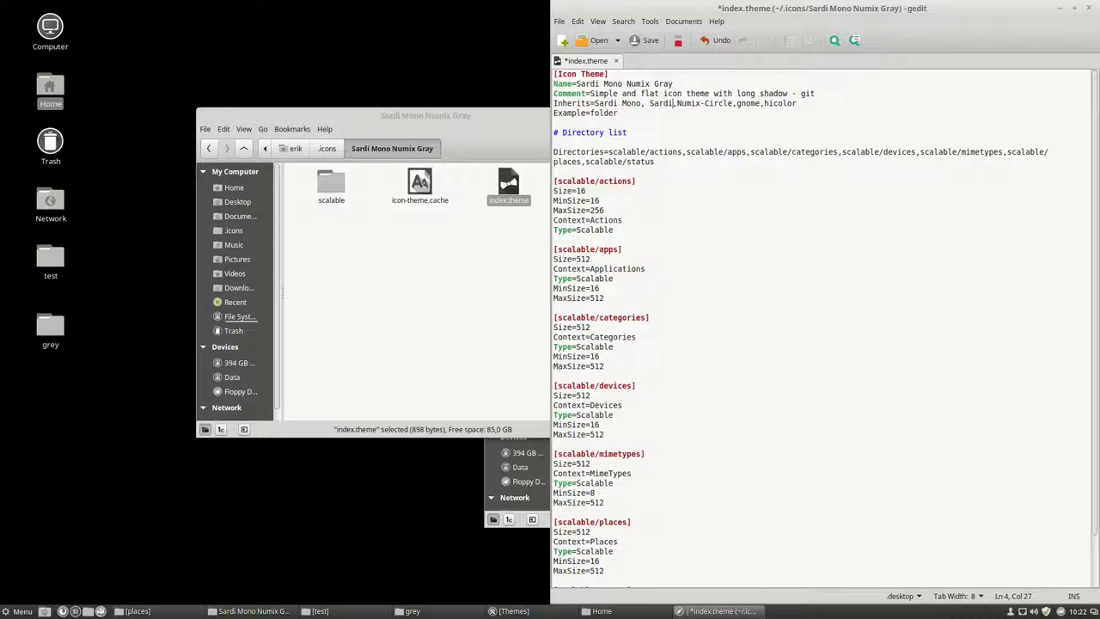
{"action": "left_click_drag", "start_coordinate": [677, 103], "coordinate": [734, 105]}
{"action": "left_click", "coordinate": [777, 110]}
Open the scalable folder of the Sardi Mono Numix Gray theme and move the file window clear of the text editor
{"action": "left_click", "coordinate": [331, 185]}
{"action": "double_click", "coordinate": [331, 185]}
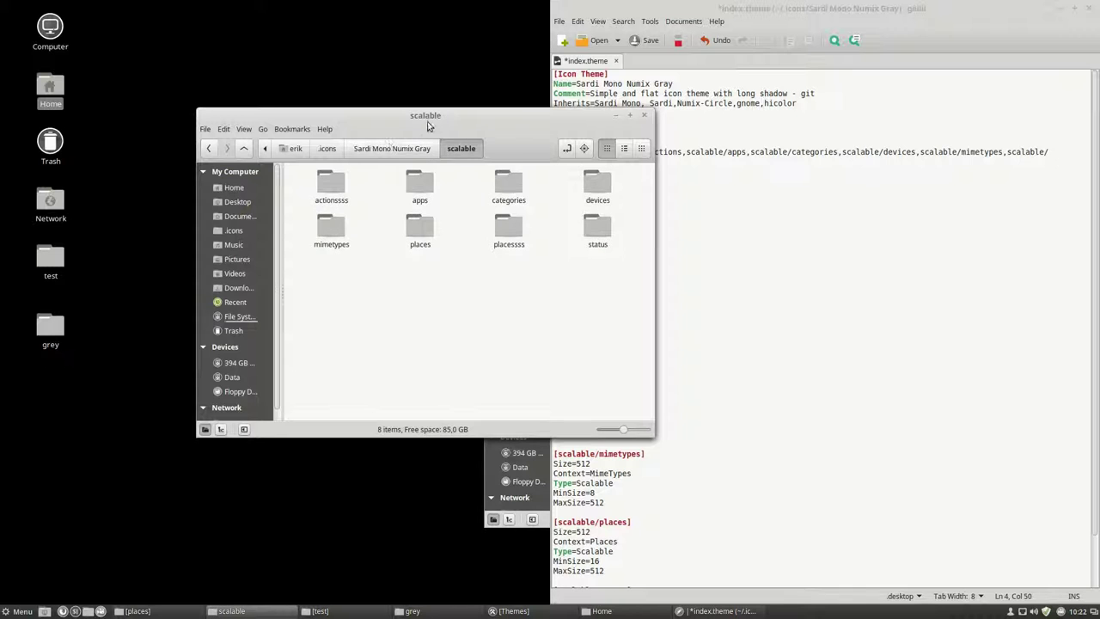
{"action": "left_click_drag", "start_coordinate": [428, 127], "coordinate": [321, 79]}
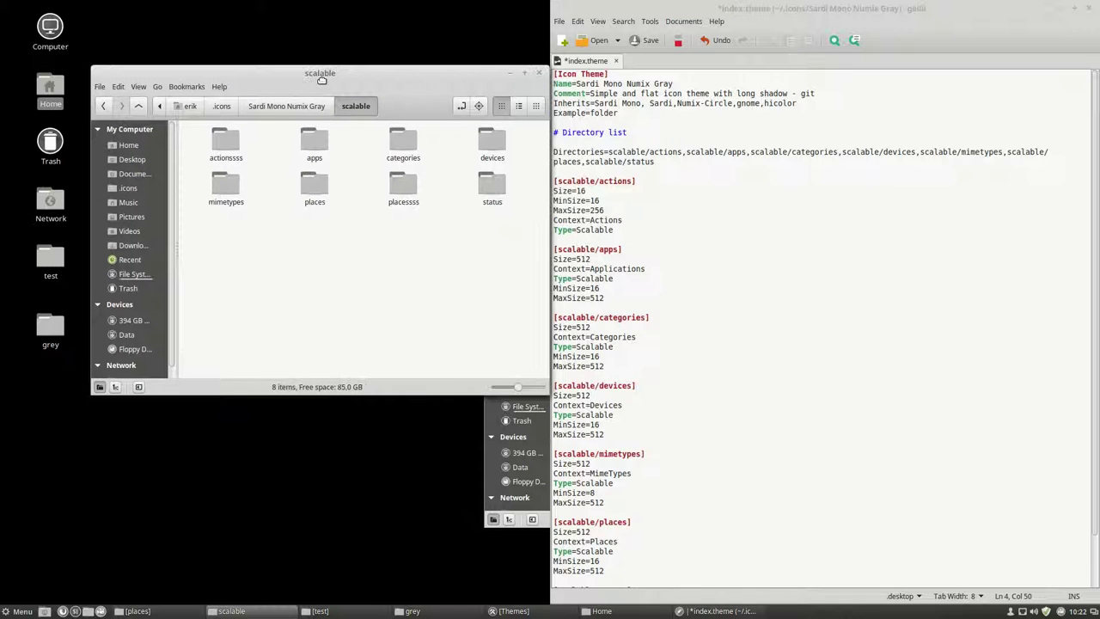
Delete the actionssss, placessss and status folders from the scalable folder
{"action": "left_click", "coordinate": [228, 146]}
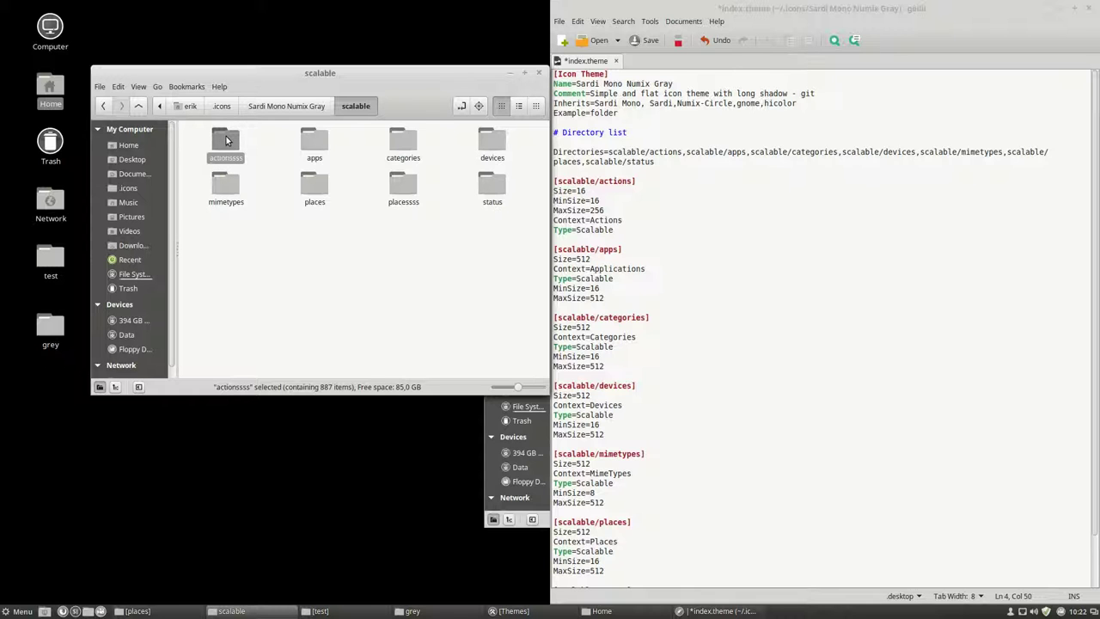
{"action": "key", "text": "Delete"}
{"action": "left_click", "coordinate": [314, 187]}
{"action": "key", "text": "Delete"}
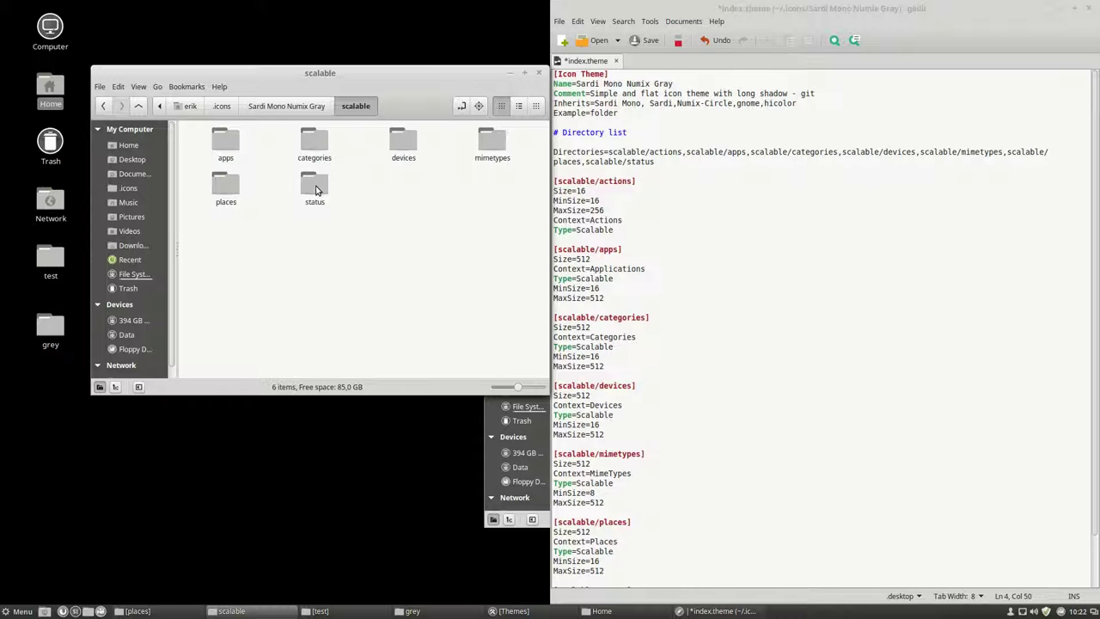
{"action": "left_click", "coordinate": [315, 189]}
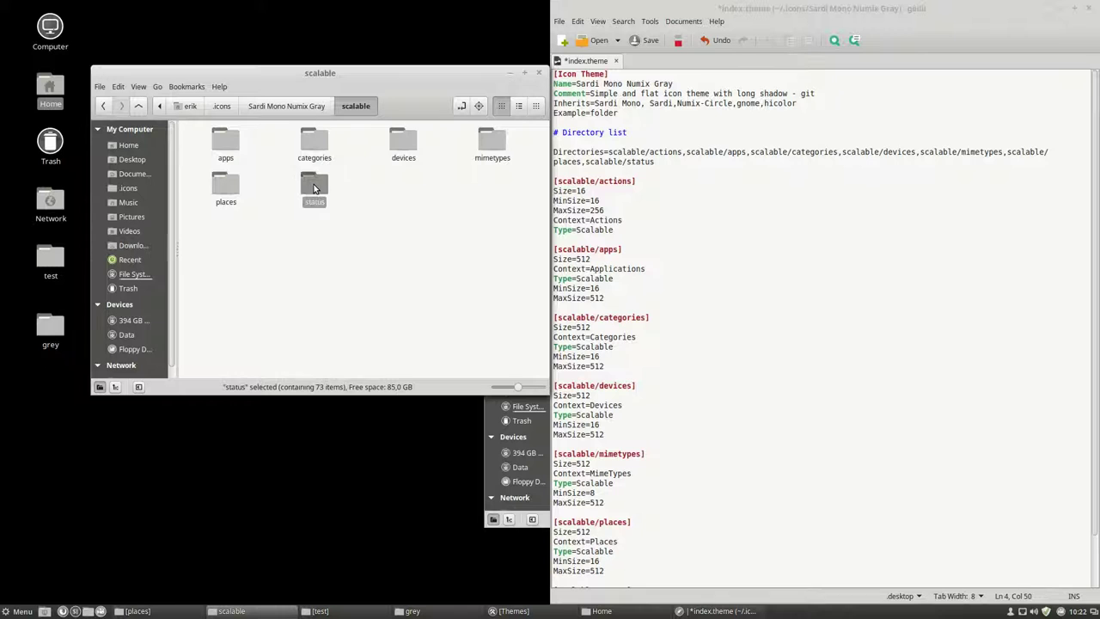
{"action": "key", "text": "Delete"}
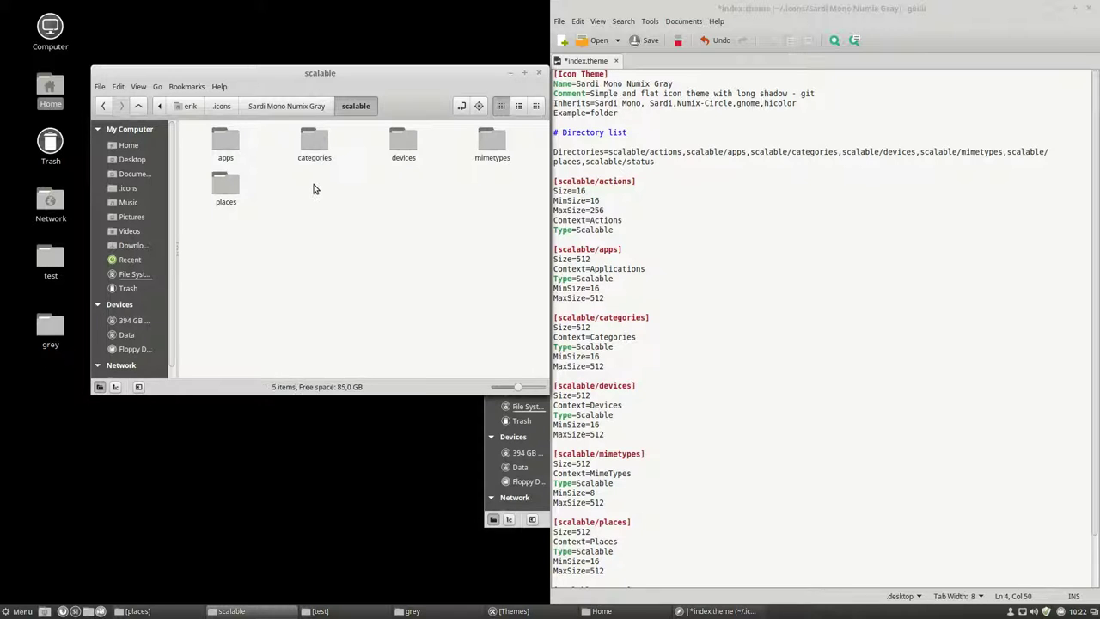
Delete the mimetypes, devices, categories and apps folders, keeping only the places folder in scalable
{"action": "left_click", "coordinate": [408, 146]}
{"action": "left_click", "coordinate": [485, 150]}
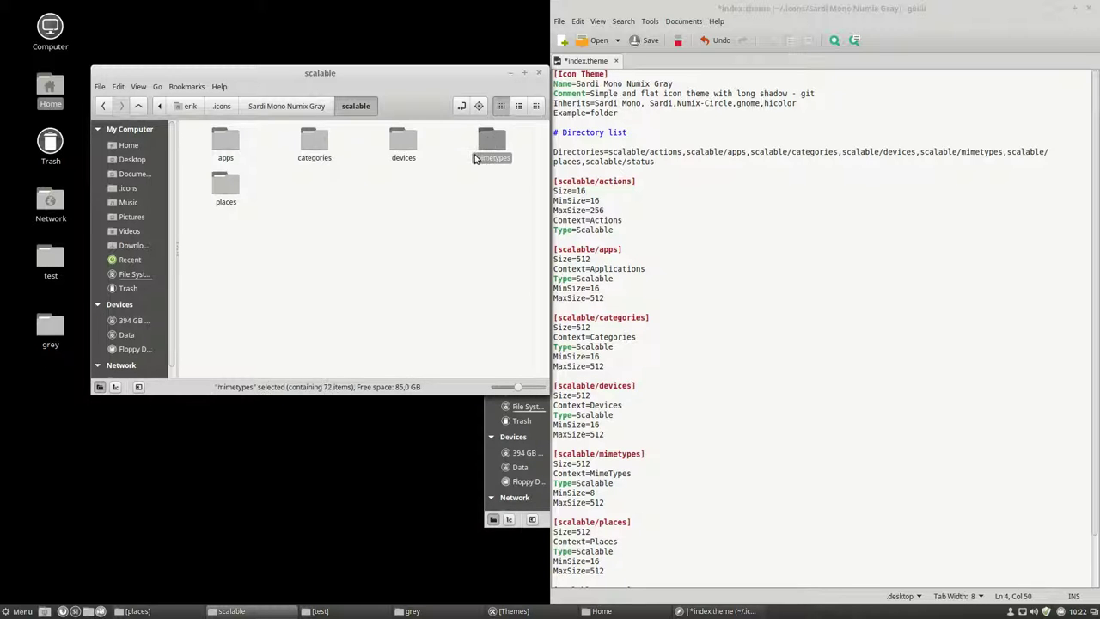
{"action": "key", "text": "Delete"}
{"action": "left_click", "coordinate": [408, 147]}
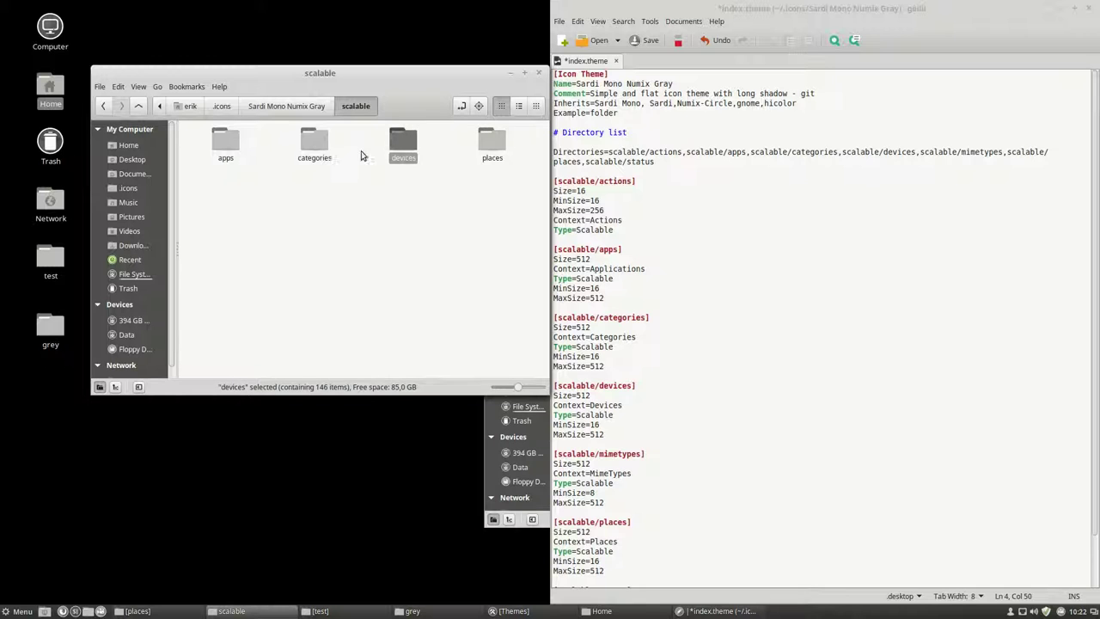
{"action": "key", "text": "Delete"}
{"action": "left_click", "coordinate": [316, 150]}
{"action": "key", "text": "Delete"}
{"action": "left_click", "coordinate": [222, 149]}
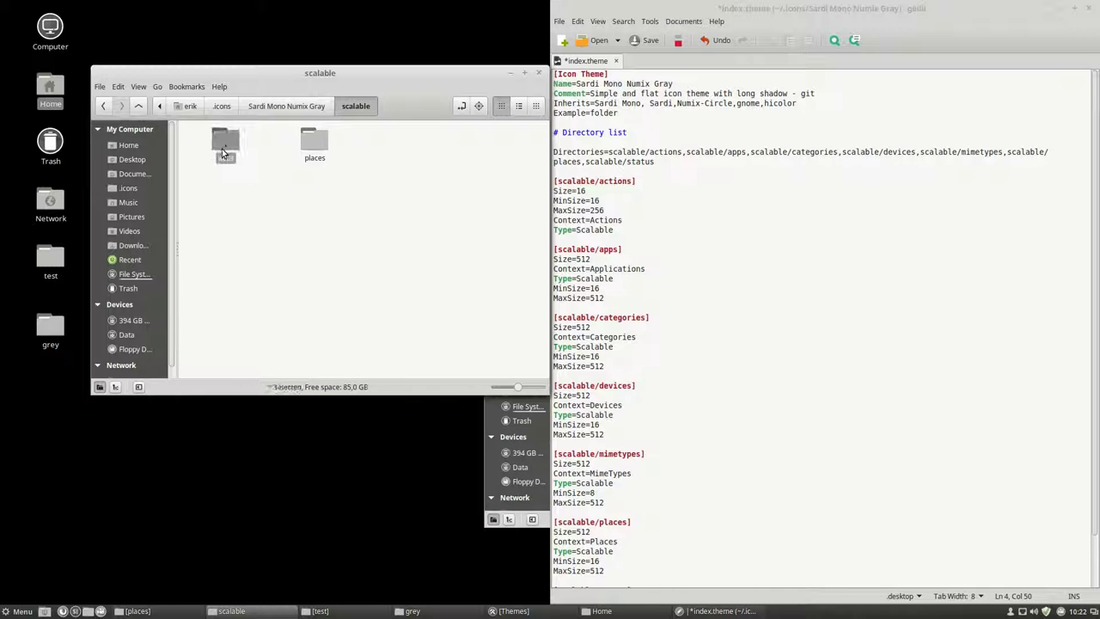
{"action": "key", "text": "Delete"}
In the places folder, delete the blue icon files from blue-fileopen.svg through blue-user-home.svg
{"action": "left_click", "coordinate": [222, 149]}
{"action": "double_click", "coordinate": [222, 149]}
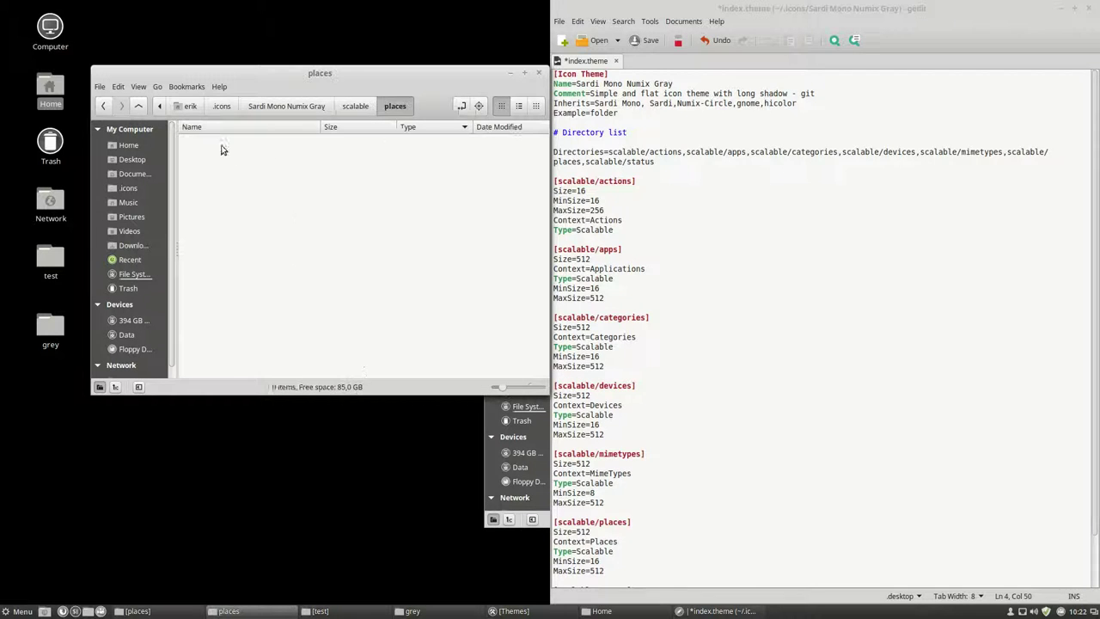
{"action": "scroll", "coordinate": [228, 288], "scroll_direction": "down", "scroll_amount": 5}
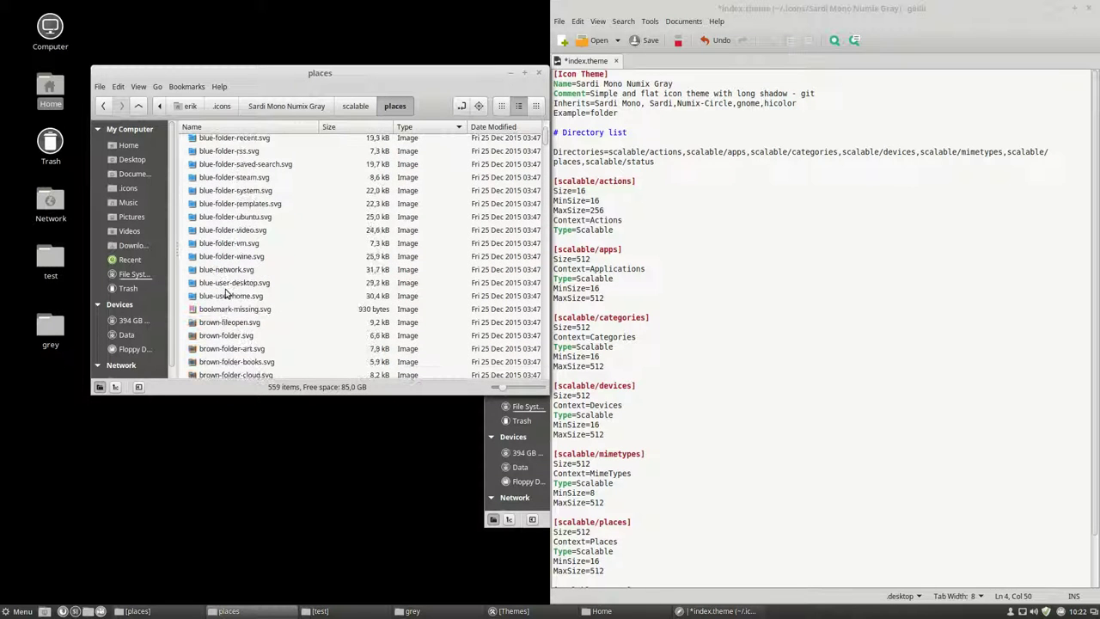
{"action": "scroll", "coordinate": [226, 294], "scroll_direction": "down", "scroll_amount": 5}
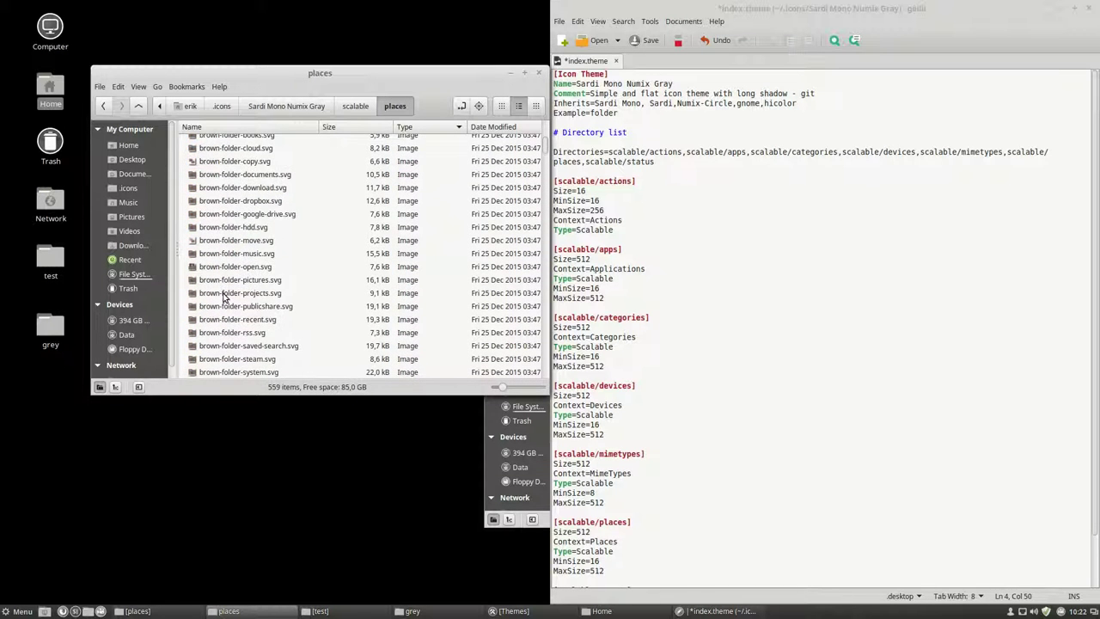
{"action": "scroll", "coordinate": [245, 208], "scroll_direction": "up", "scroll_amount": 10}
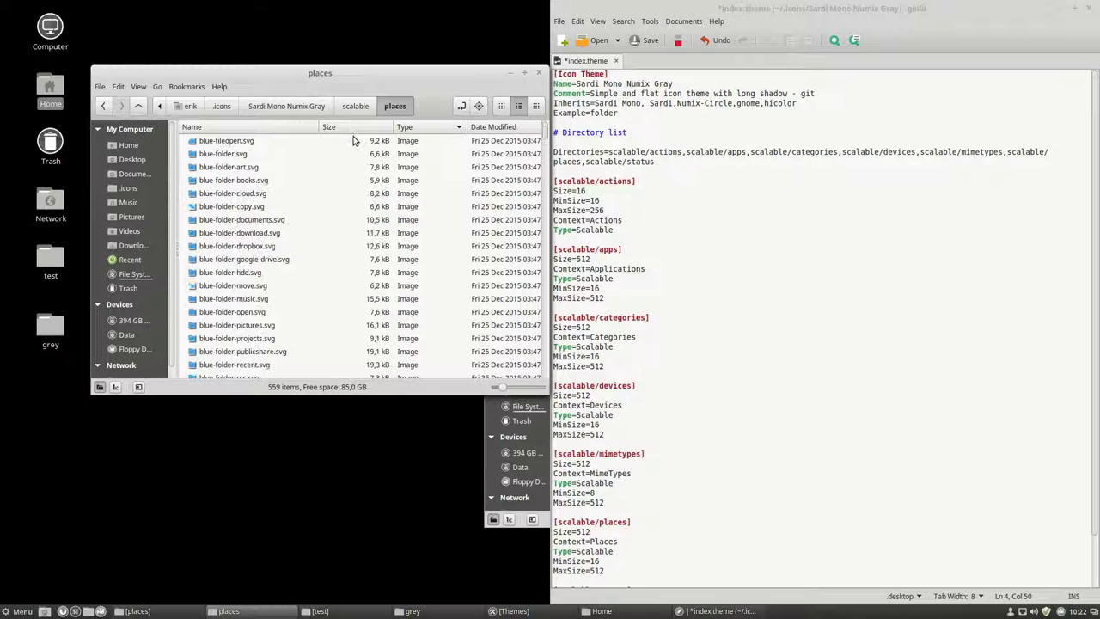
{"action": "left_click", "coordinate": [249, 141]}
{"action": "scroll", "coordinate": [247, 243], "scroll_direction": "down", "scroll_amount": 5}
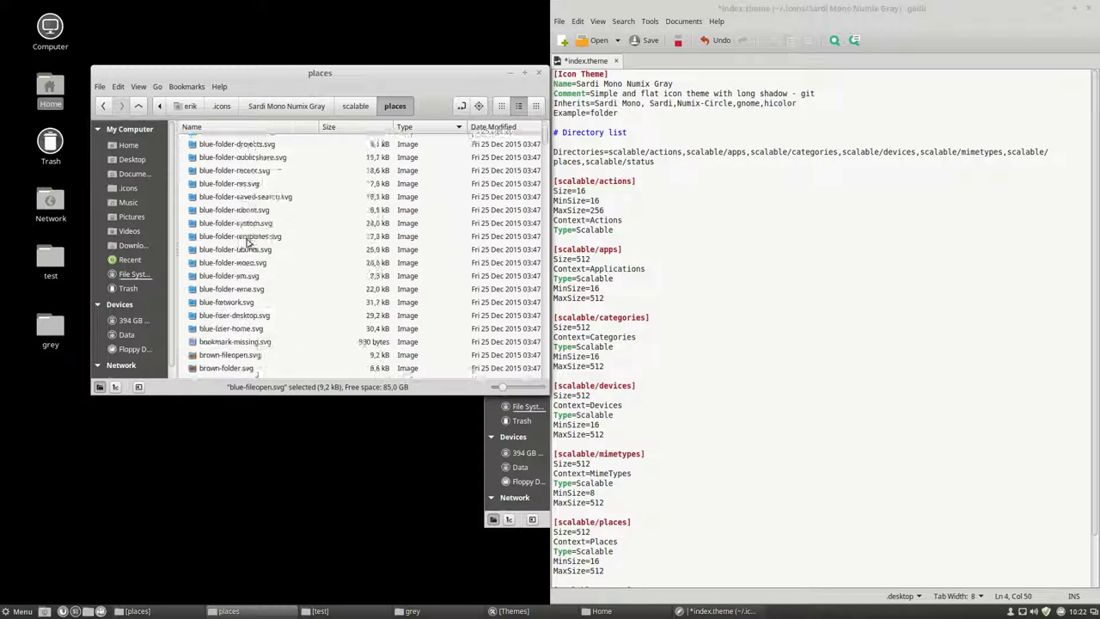
{"action": "scroll", "coordinate": [248, 243], "scroll_direction": "down", "scroll_amount": 3}
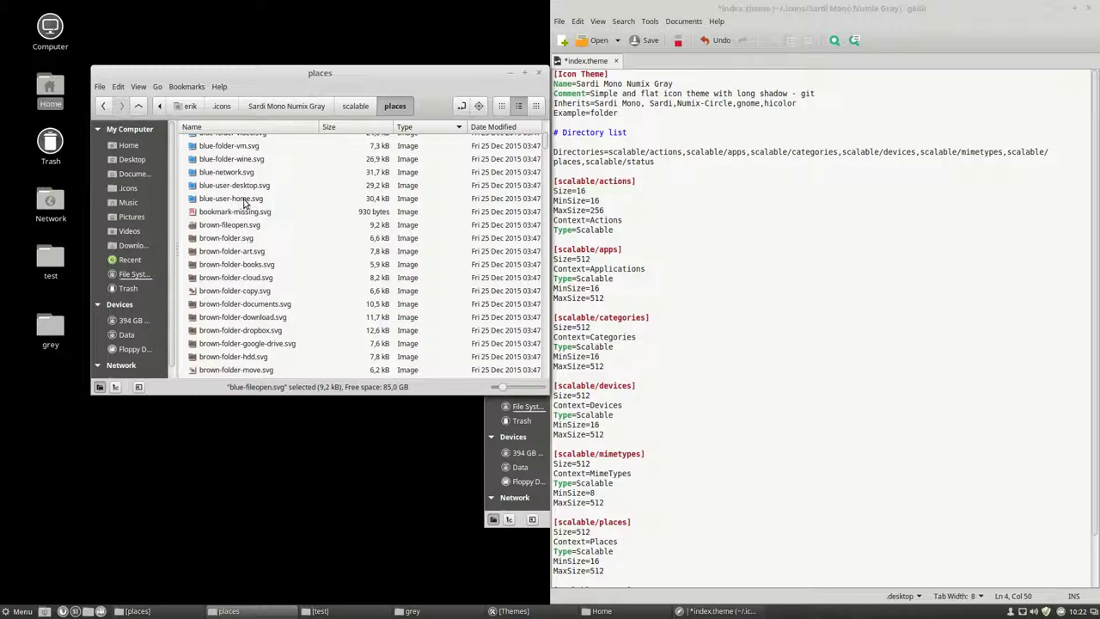
{"action": "left_click", "coordinate": [245, 200], "text": "shift"}
{"action": "key", "text": "Delete"}
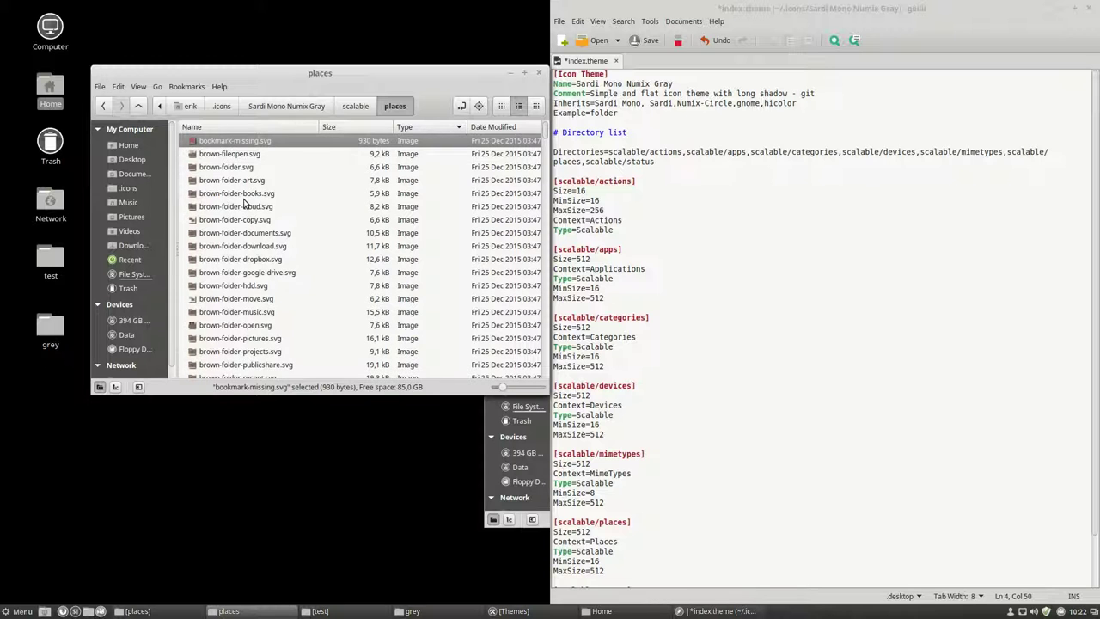
Delete the brown icon files from brown-fileopen.svg through brown-user-home.svg in the places folder
{"action": "left_click", "coordinate": [229, 155]}
{"action": "scroll", "coordinate": [223, 196], "scroll_direction": "down", "scroll_amount": 5}
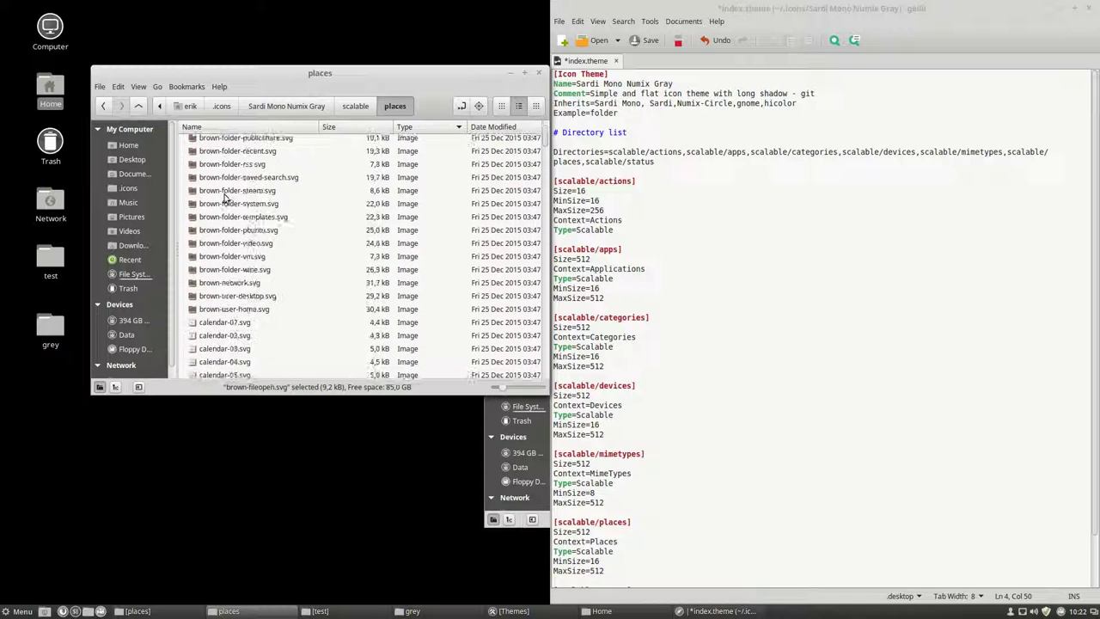
{"action": "scroll", "coordinate": [225, 196], "scroll_direction": "down", "scroll_amount": 2}
{"action": "left_click", "coordinate": [232, 213], "text": "shift"}
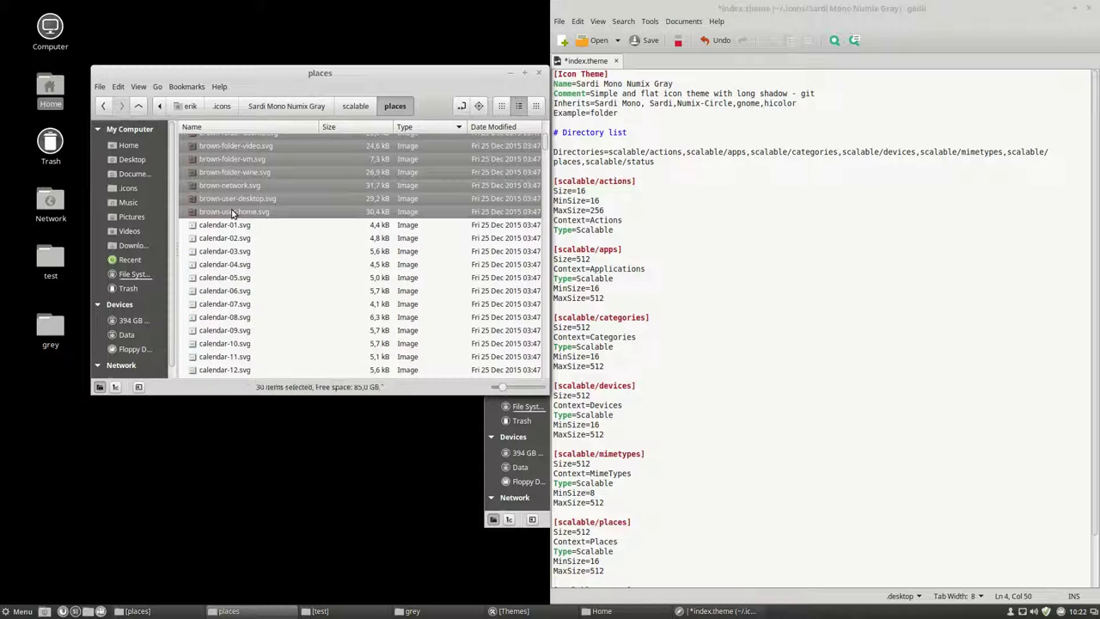
{"action": "key", "text": "Delete"}
Delete the custom icon files from custom-fileopen.svg through custom-user-home.svg, leaving the calendar icons in place
{"action": "scroll", "coordinate": [230, 212], "scroll_direction": "down", "scroll_amount": 7}
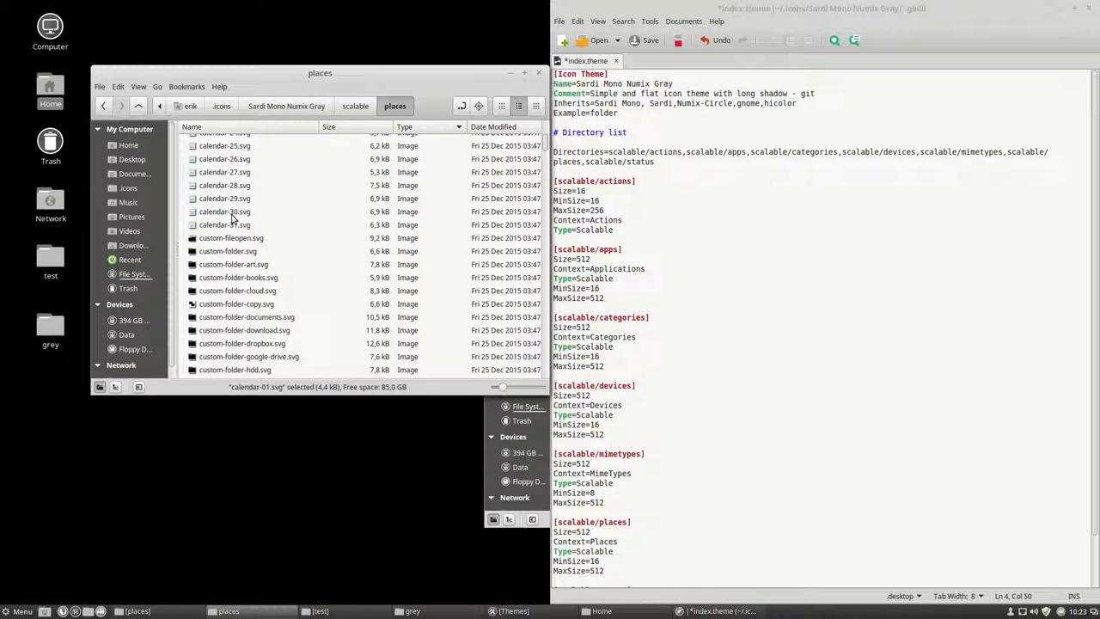
{"action": "left_click", "coordinate": [221, 238]}
{"action": "scroll", "coordinate": [221, 245], "scroll_direction": "down", "scroll_amount": 9}
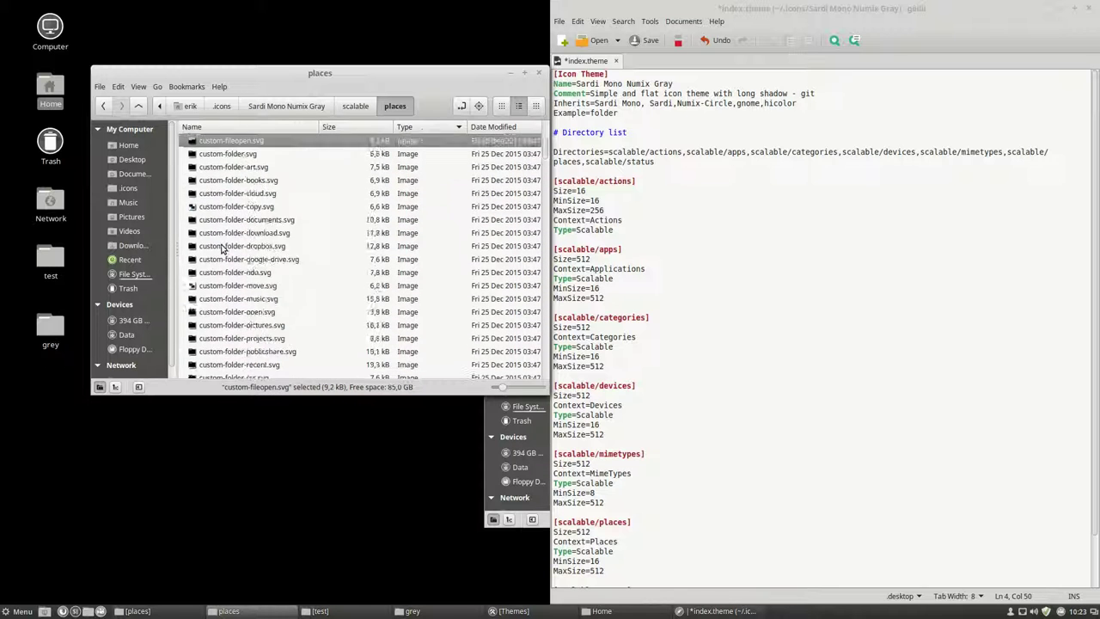
{"action": "left_click", "coordinate": [233, 198], "text": "shift"}
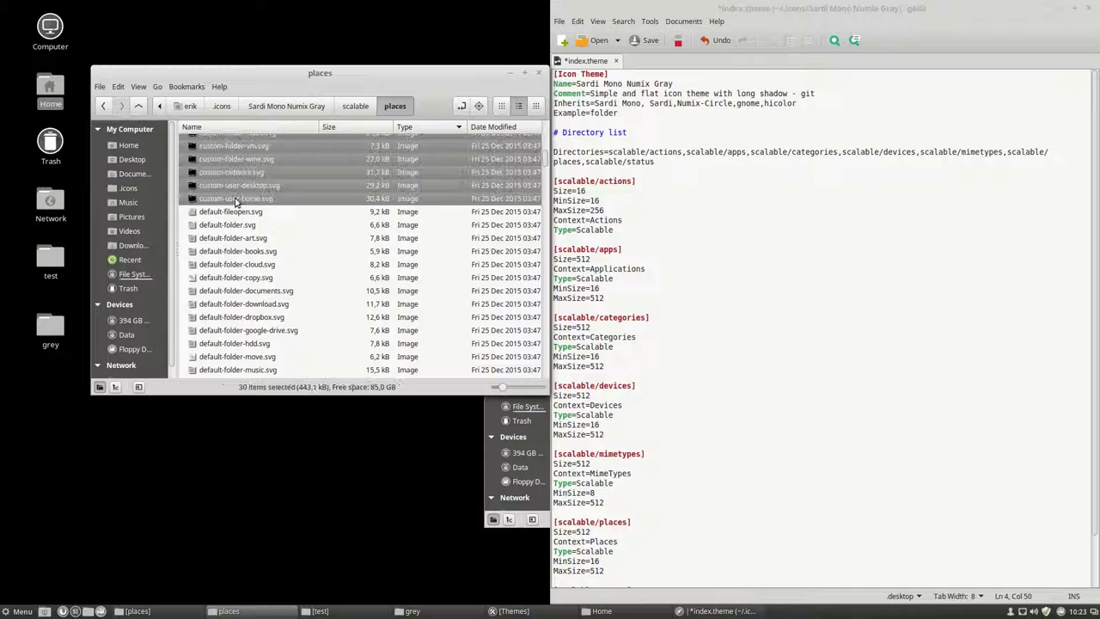
{"action": "key", "text": "Delete"}
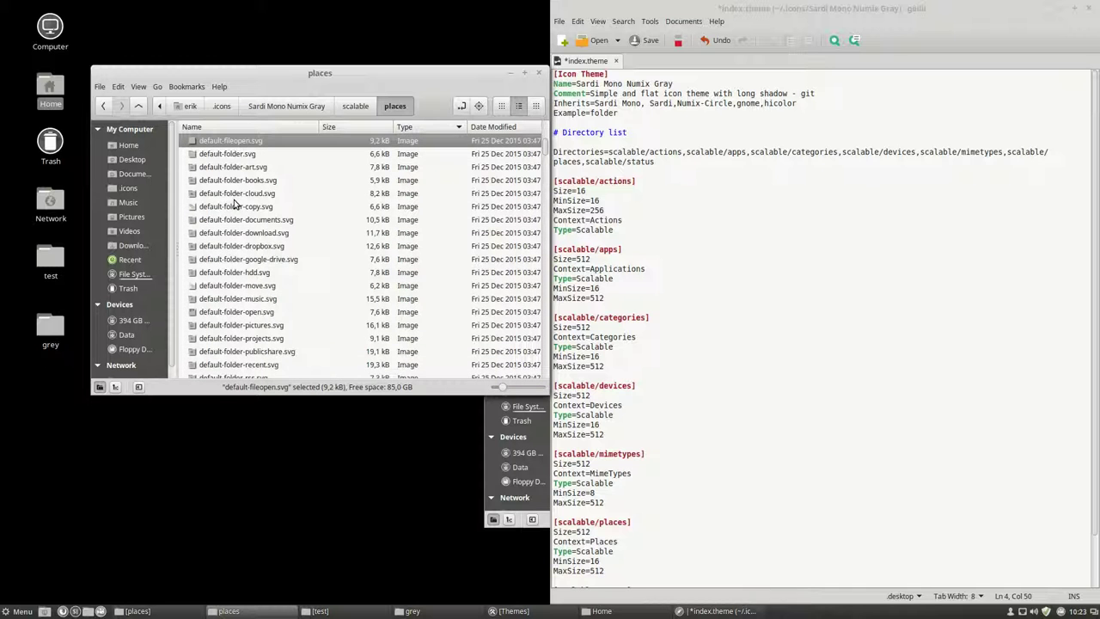
Keep the default icon files and delete the green ones from green-fileopen.svg through green-user-home.svg
{"action": "scroll", "coordinate": [233, 206], "scroll_direction": "down", "scroll_amount": 10}
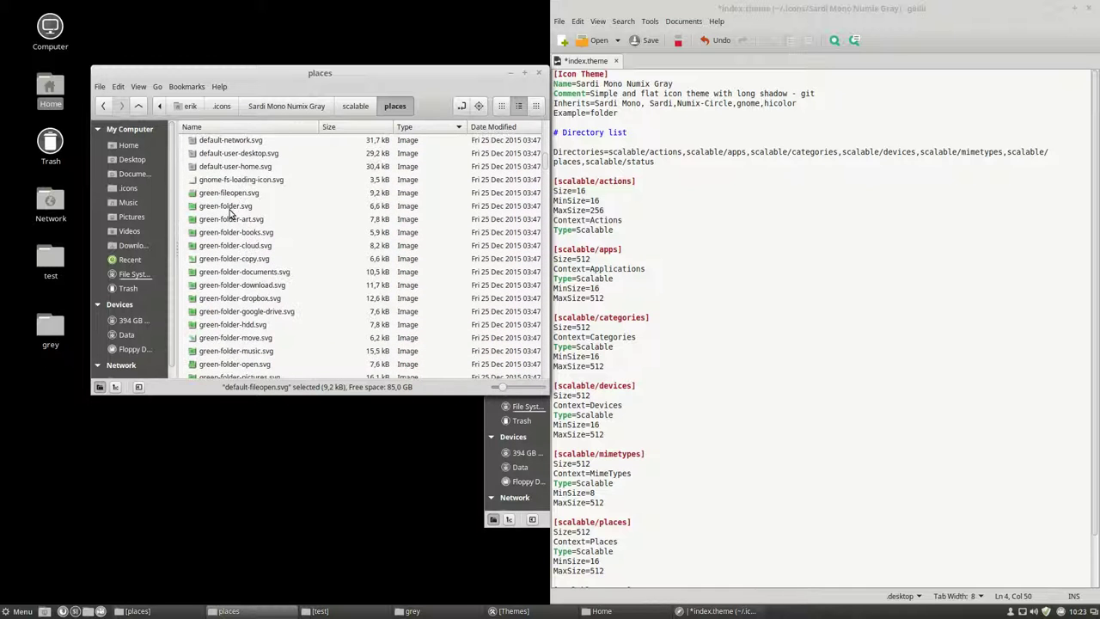
{"action": "left_click", "coordinate": [222, 194]}
{"action": "scroll", "coordinate": [249, 266], "scroll_direction": "down", "scroll_amount": 5}
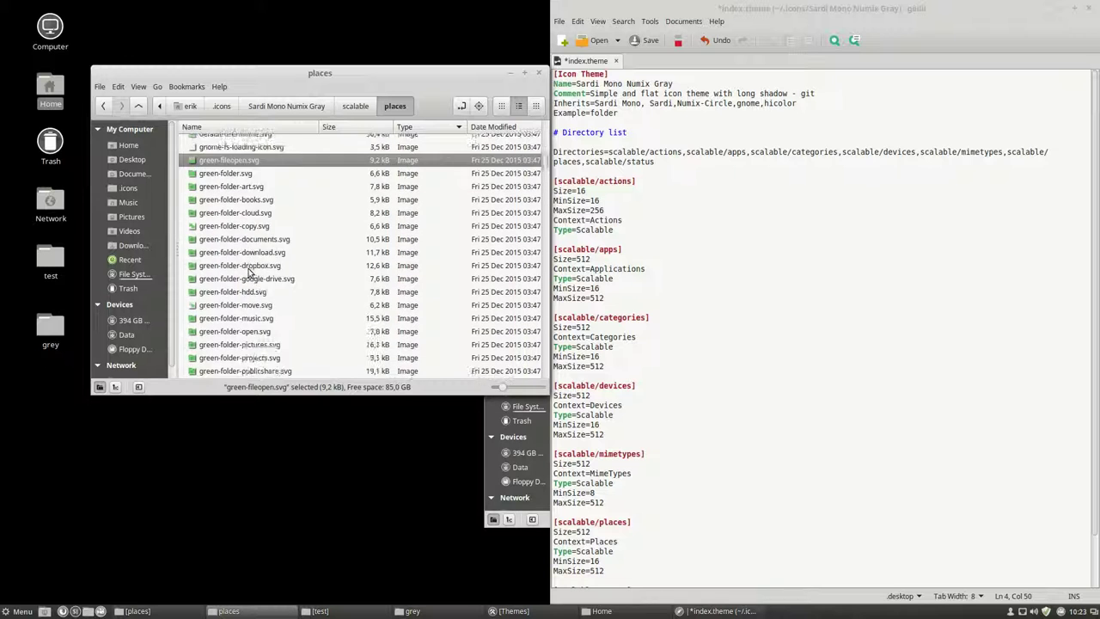
{"action": "left_click", "coordinate": [231, 288], "text": "shift"}
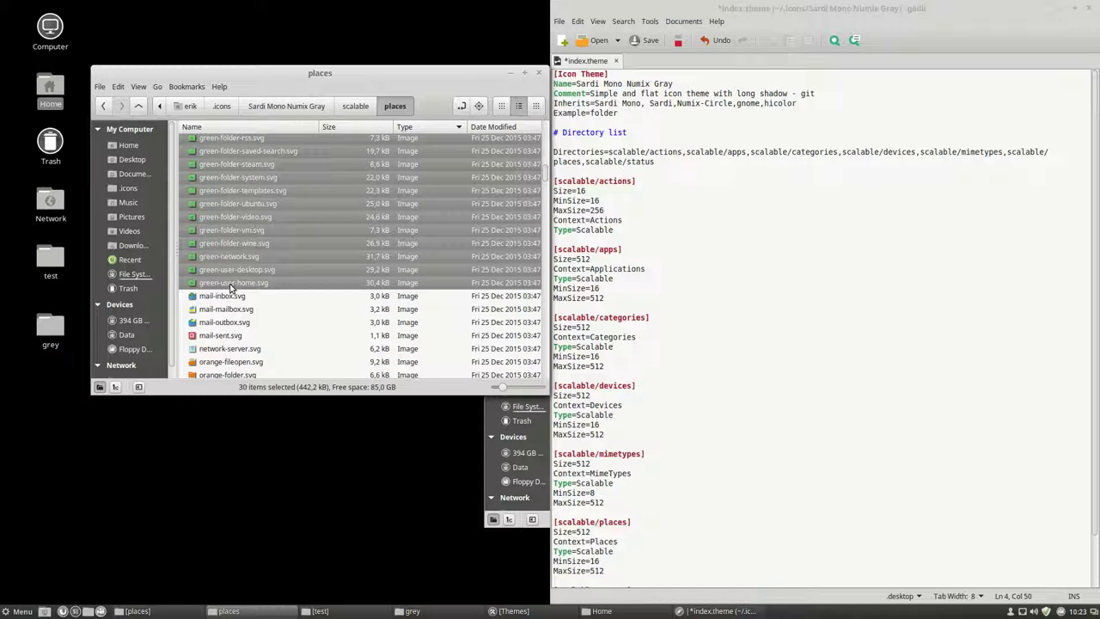
{"action": "key", "text": "Delete"}
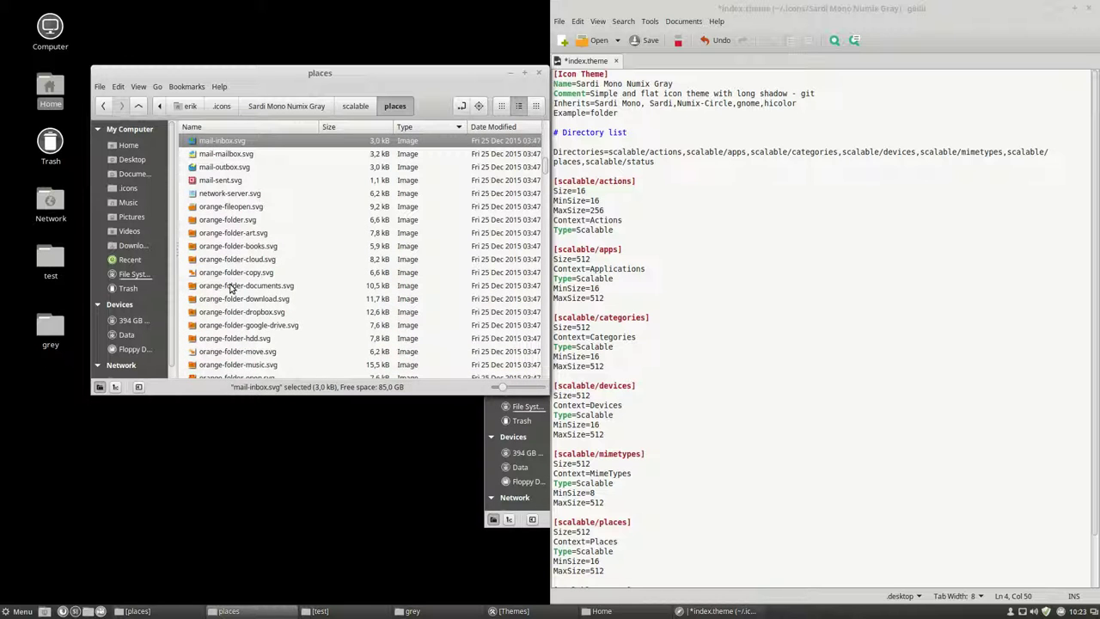
Delete the orange, pink, purple and red icon files together with start-here.svg, from orange-fileopen.svg through start-here.svg
{"action": "left_click", "coordinate": [228, 214]}
{"action": "left_click", "coordinate": [229, 208]}
{"action": "scroll", "coordinate": [228, 223], "scroll_direction": "down", "scroll_amount": 10}
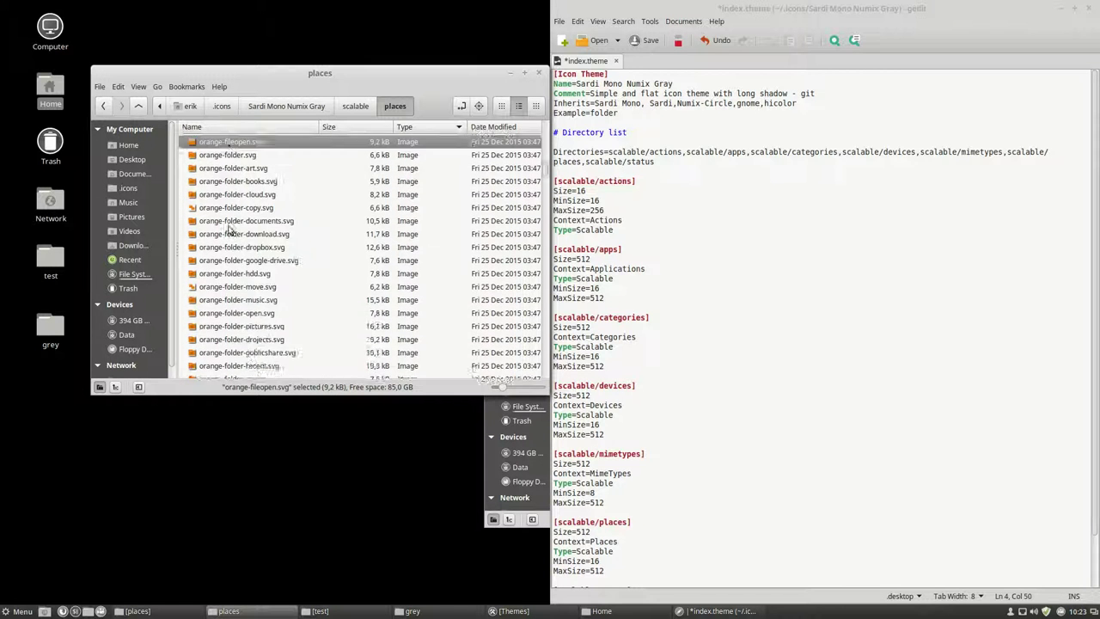
{"action": "scroll", "coordinate": [226, 237], "scroll_direction": "down", "scroll_amount": 15}
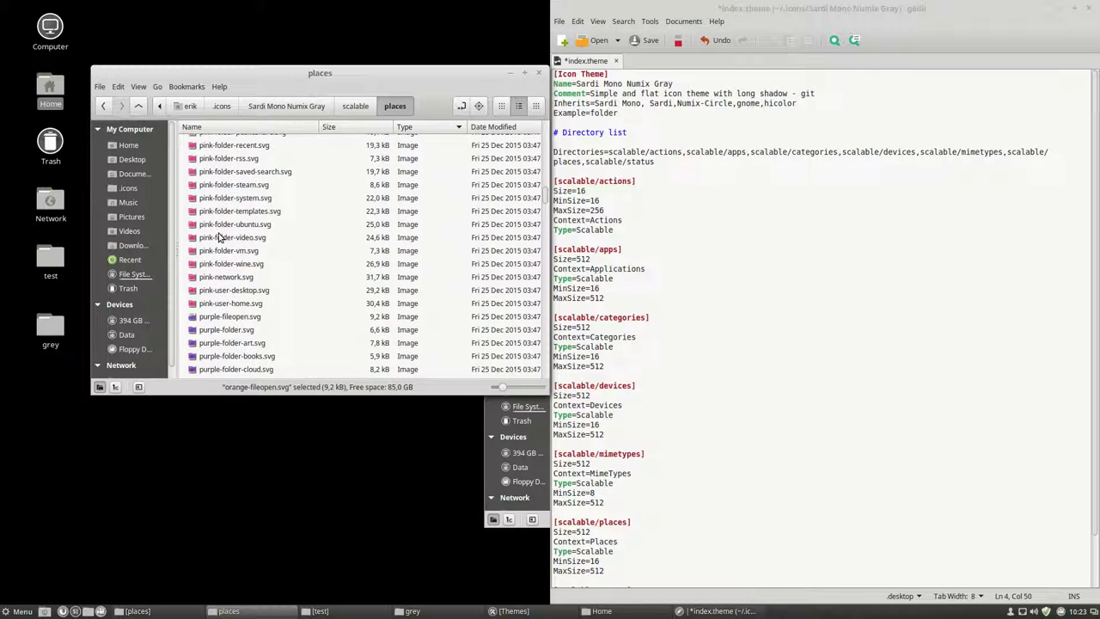
{"action": "scroll", "coordinate": [220, 237], "scroll_direction": "down", "scroll_amount": 15}
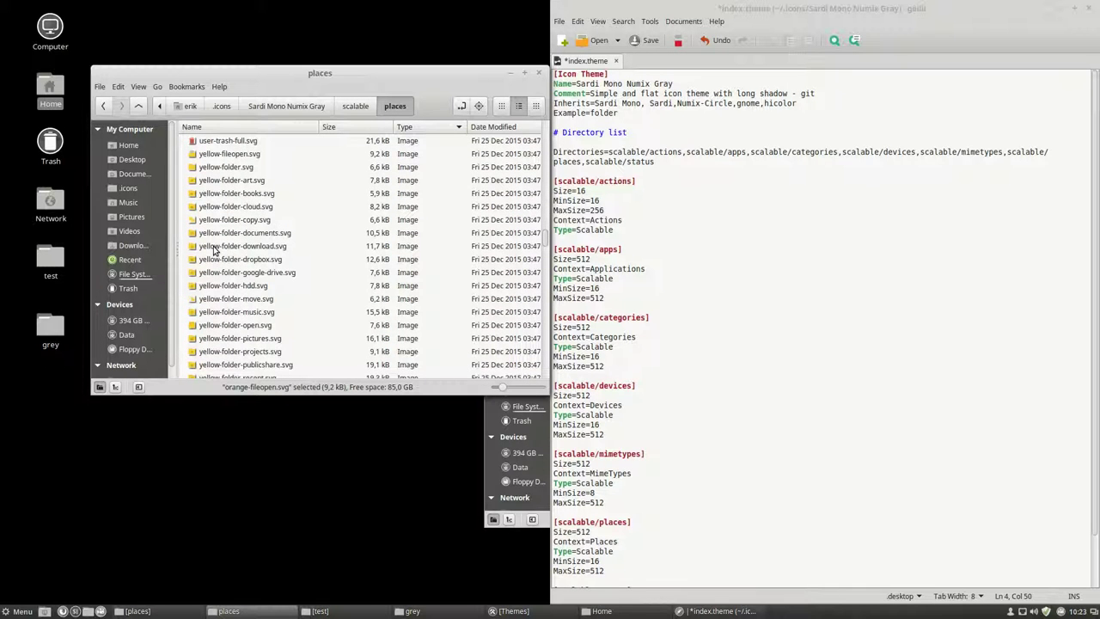
{"action": "scroll", "coordinate": [215, 250], "scroll_direction": "up", "scroll_amount": 4}
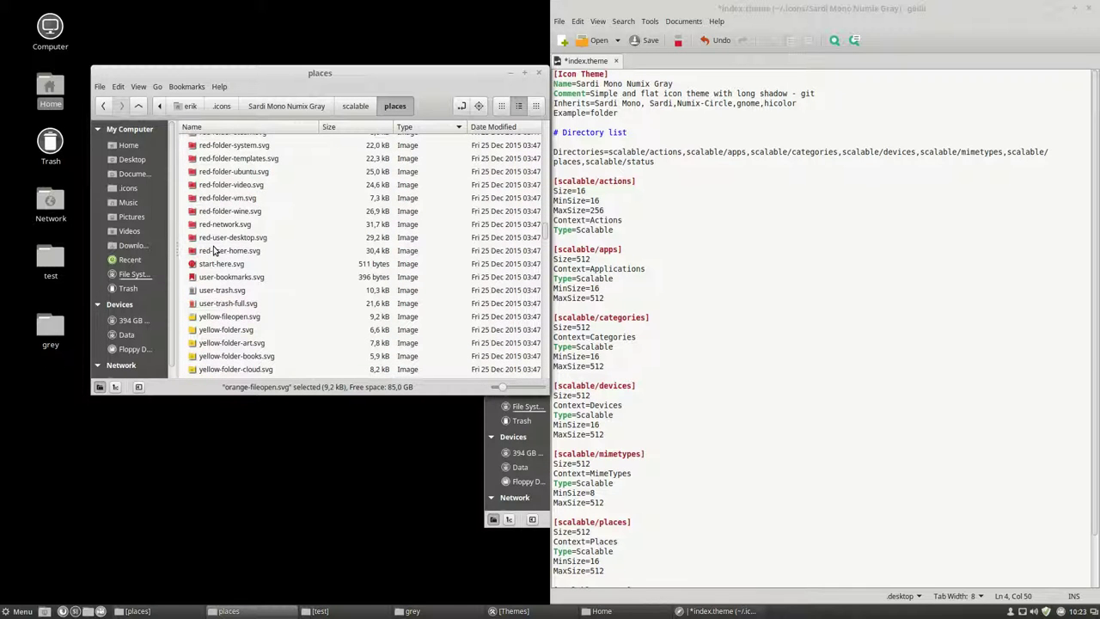
{"action": "scroll", "coordinate": [215, 250], "scroll_direction": "up", "scroll_amount": 6}
{"action": "scroll", "coordinate": [219, 277], "scroll_direction": "up", "scroll_amount": 12}
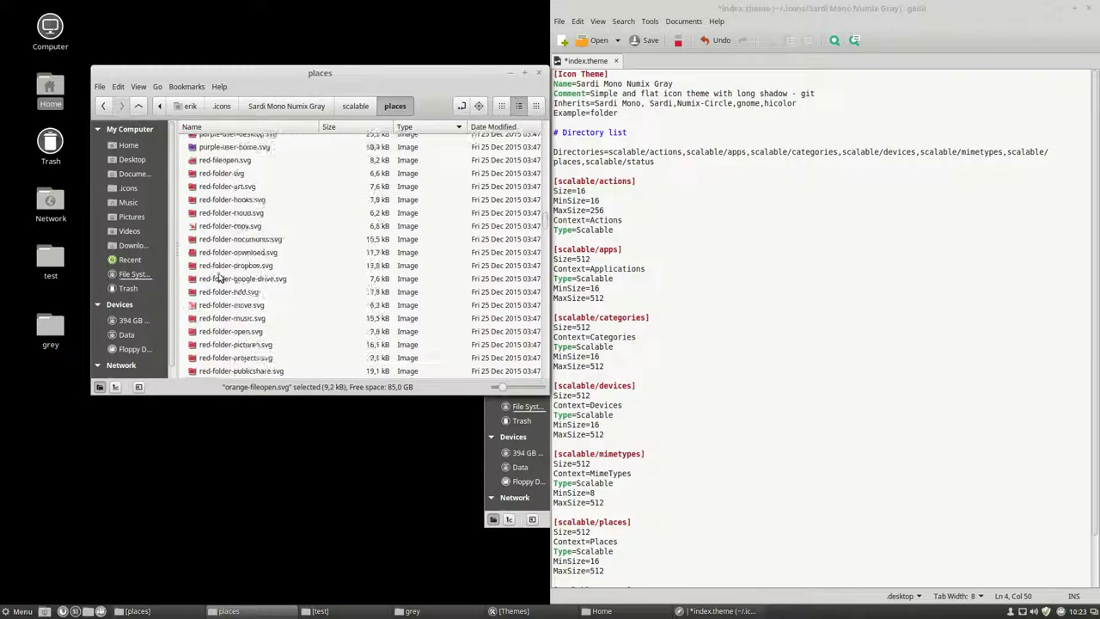
{"action": "scroll", "coordinate": [219, 276], "scroll_direction": "up", "scroll_amount": 15}
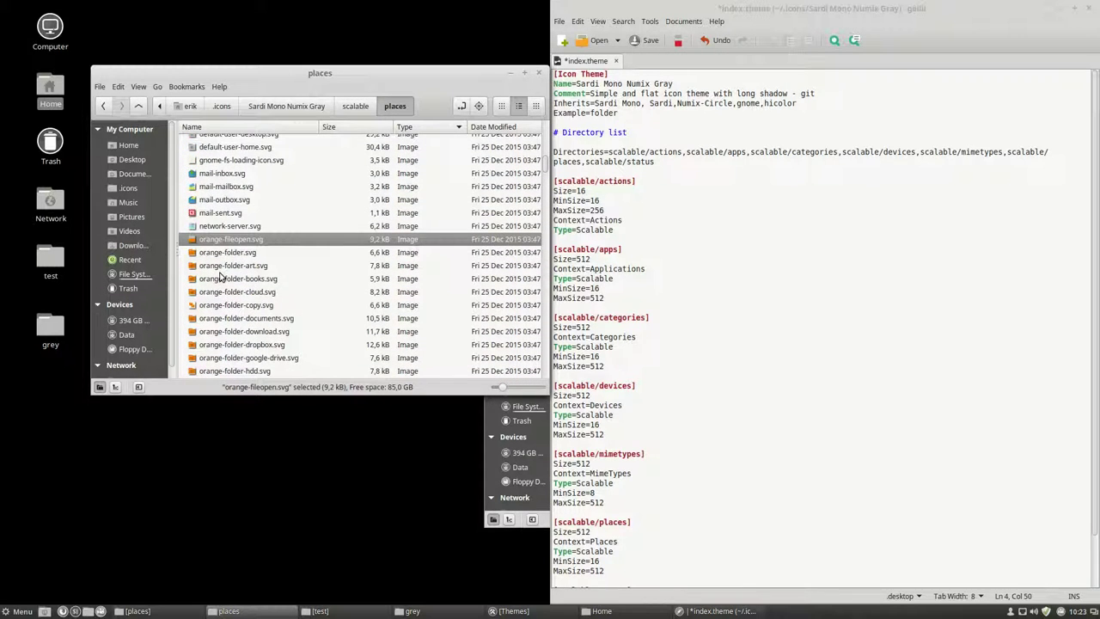
{"action": "scroll", "coordinate": [222, 276], "scroll_direction": "down", "scroll_amount": 12}
{"action": "scroll", "coordinate": [230, 275], "scroll_direction": "down", "scroll_amount": 15}
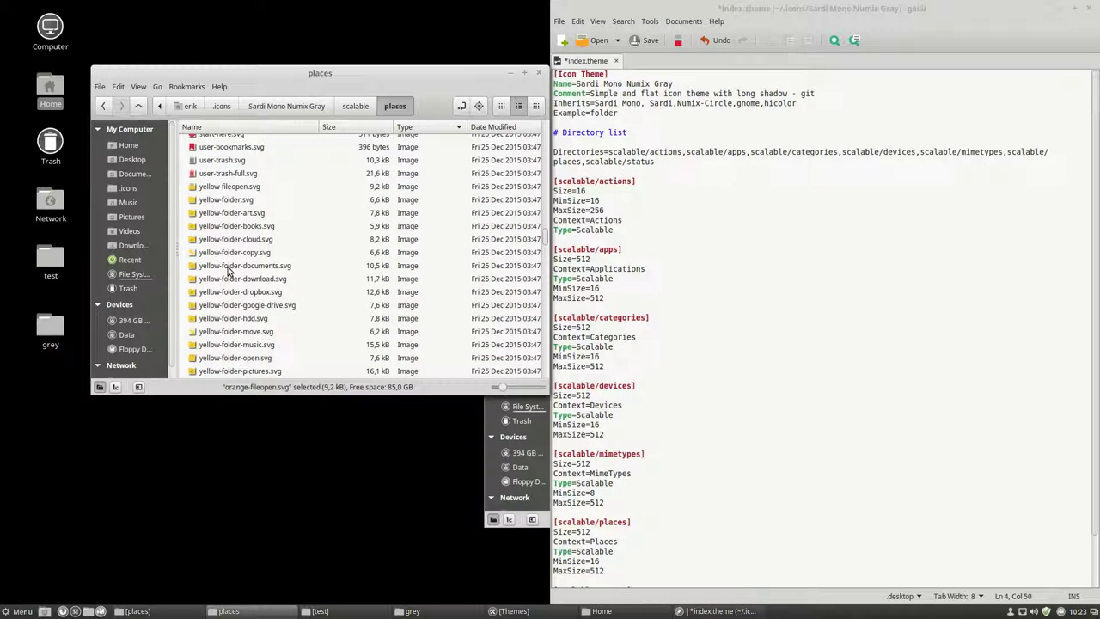
{"action": "key", "text": "ctrl+a"}
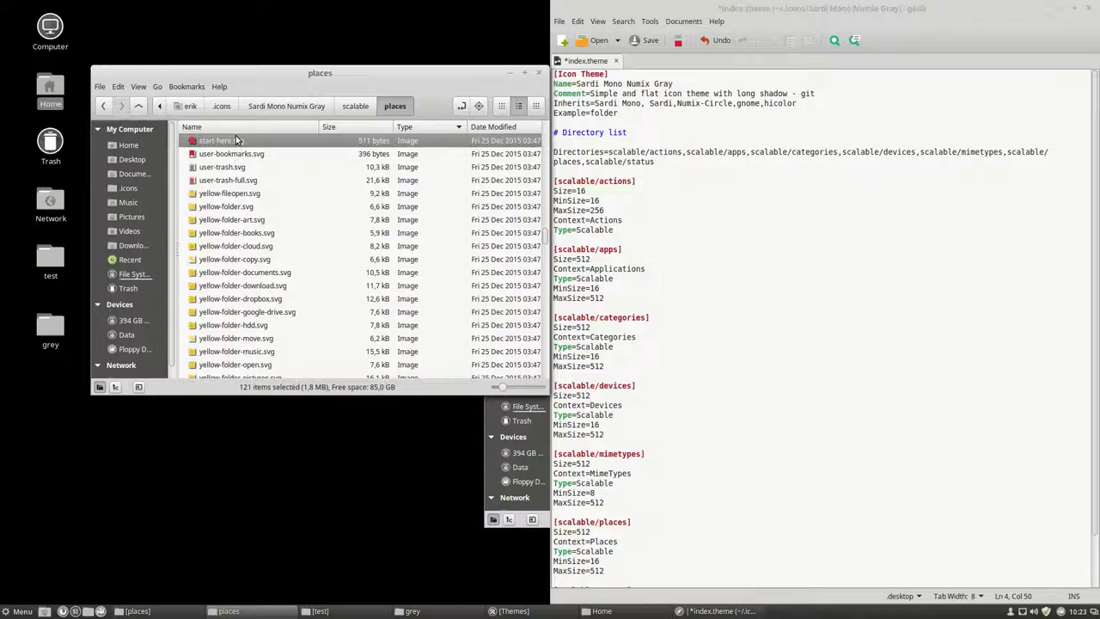
{"action": "scroll", "coordinate": [236, 140], "scroll_direction": "up", "scroll_amount": 3}
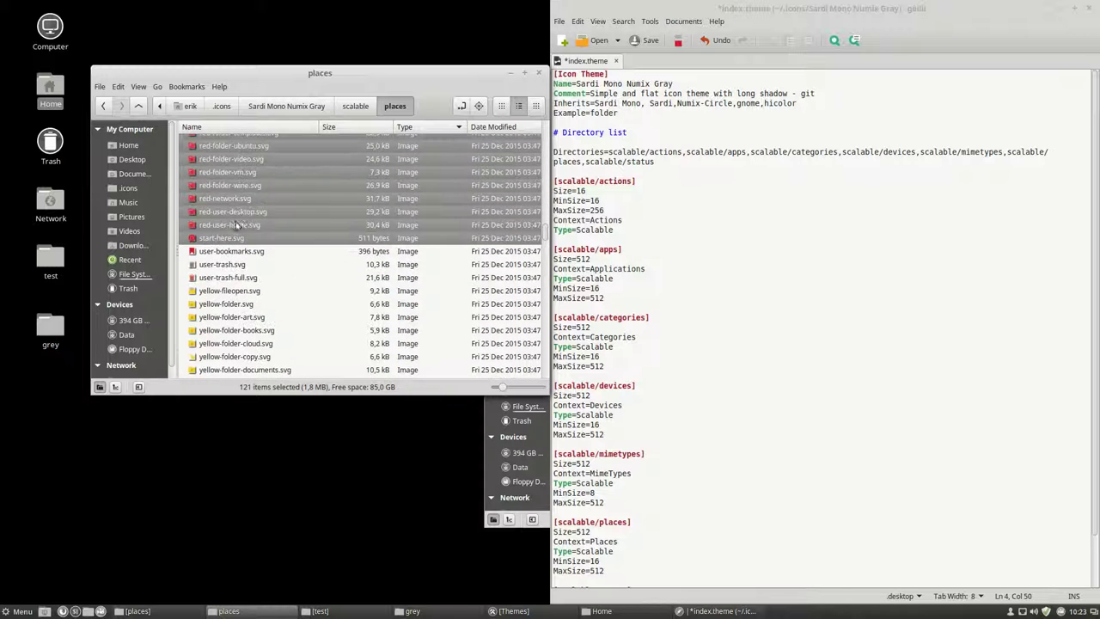
{"action": "key", "text": "Delete"}
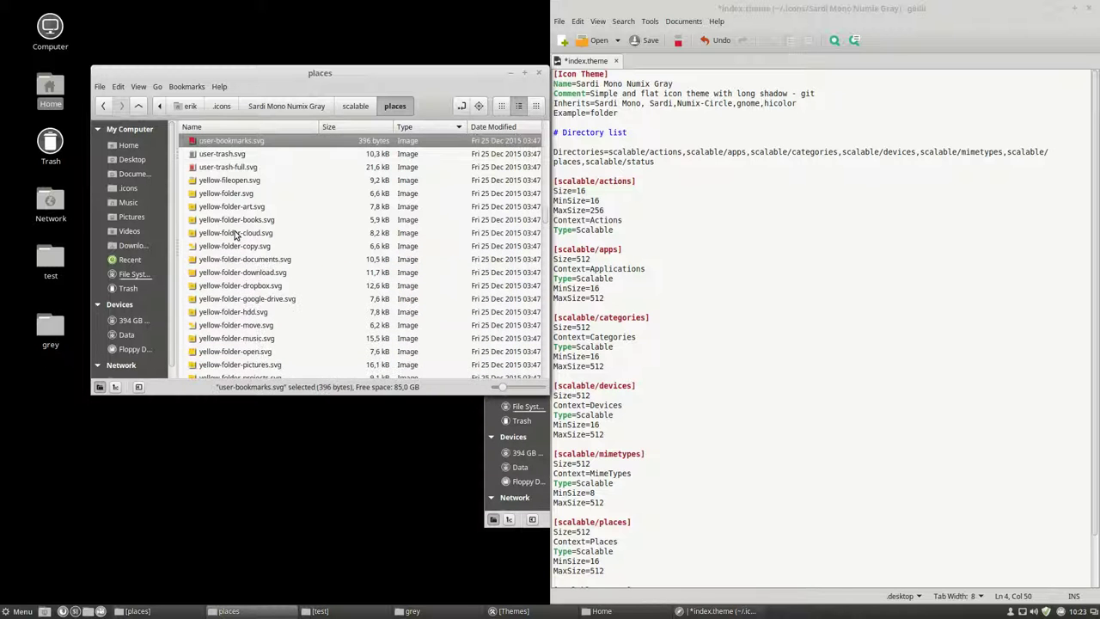
Delete the yellow icon files from yellow-fileopen.svg through yellow-user-home.svg
{"action": "left_click", "coordinate": [235, 181]}
{"action": "scroll", "coordinate": [236, 309], "scroll_direction": "down", "scroll_amount": 5}
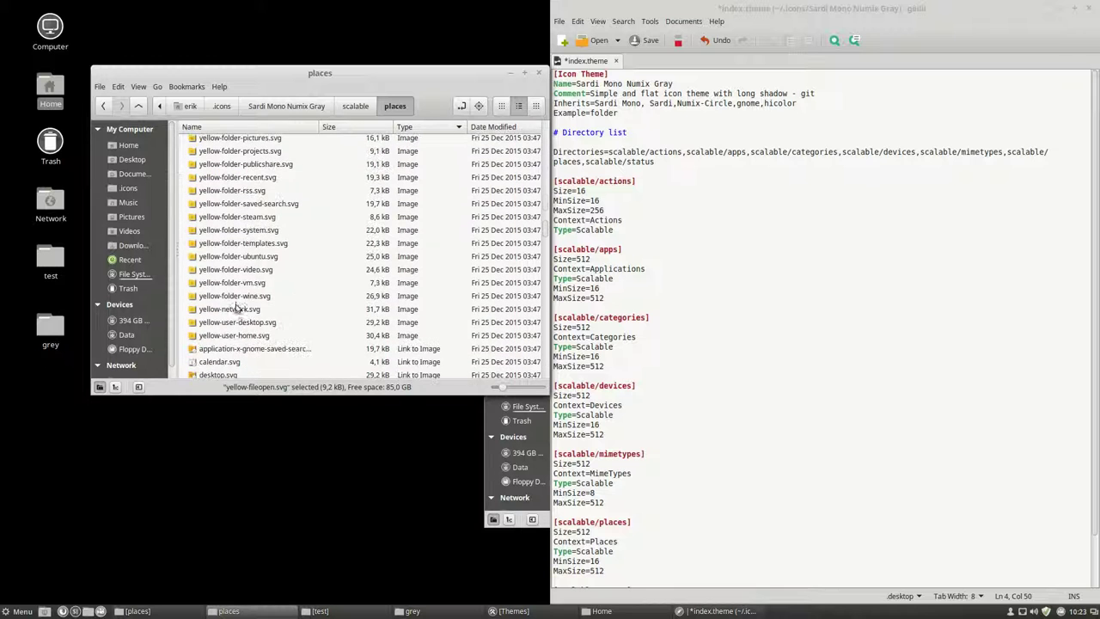
{"action": "left_click", "coordinate": [227, 338], "text": "shift"}
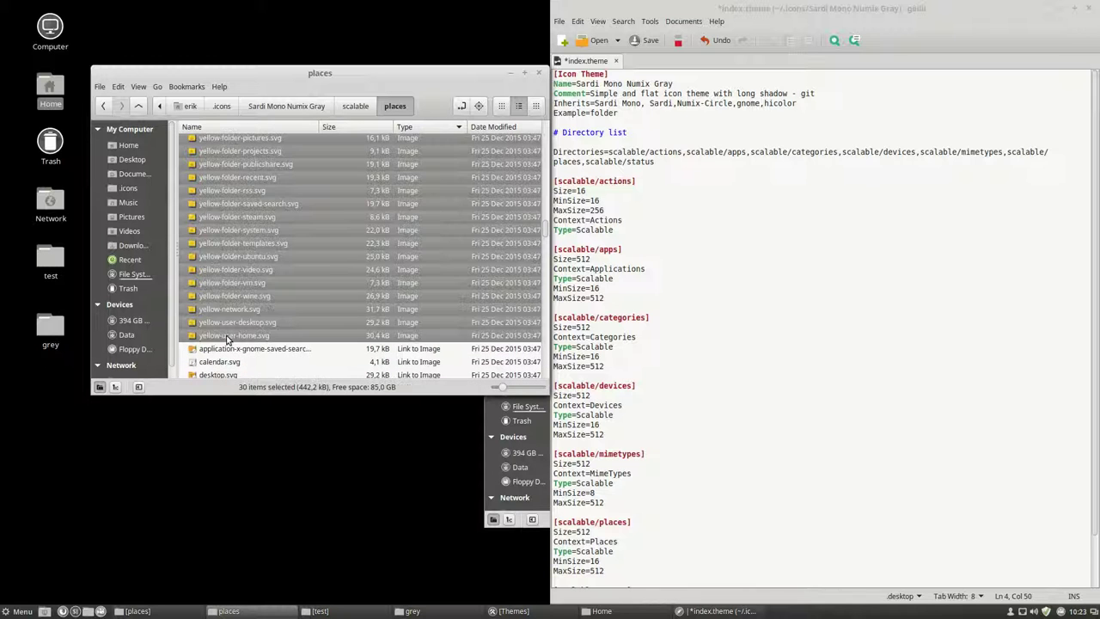
{"action": "key", "text": "Delete"}
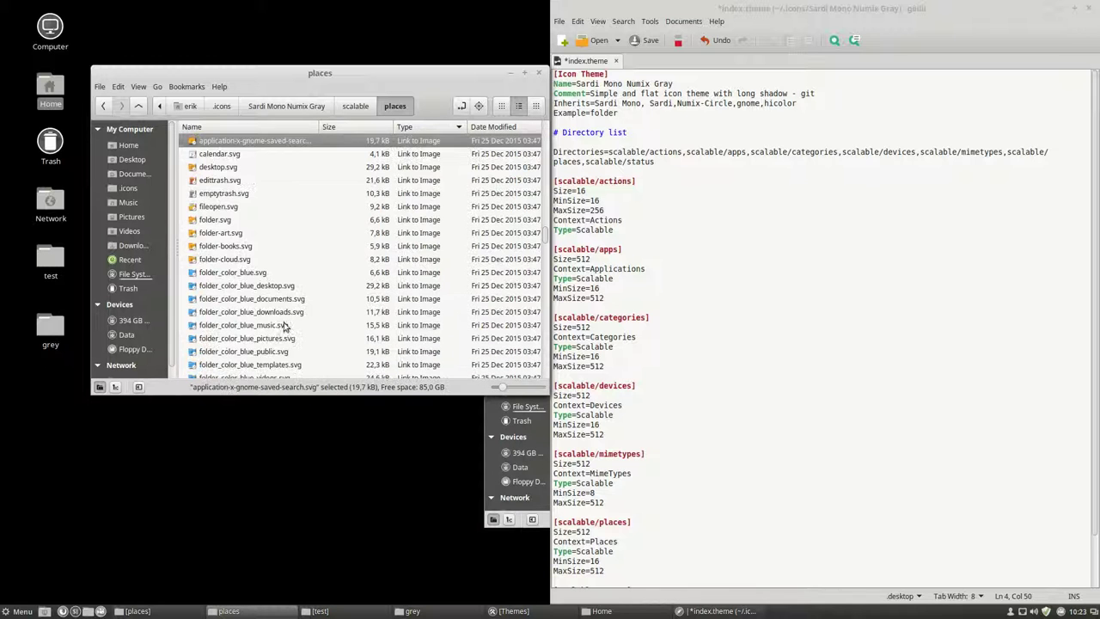
Look through the remaining files in the places folder for coloured folder_color links that are still listed
{"action": "left_click", "coordinate": [250, 274]}
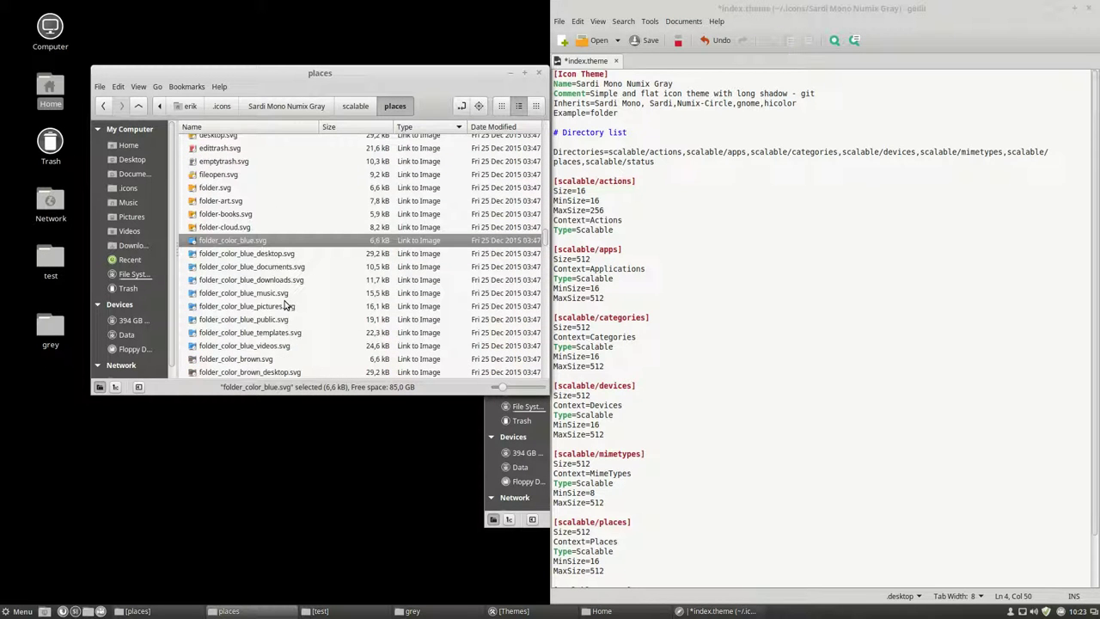
{"action": "scroll", "coordinate": [548, 246], "scroll_direction": "down", "scroll_amount": 6}
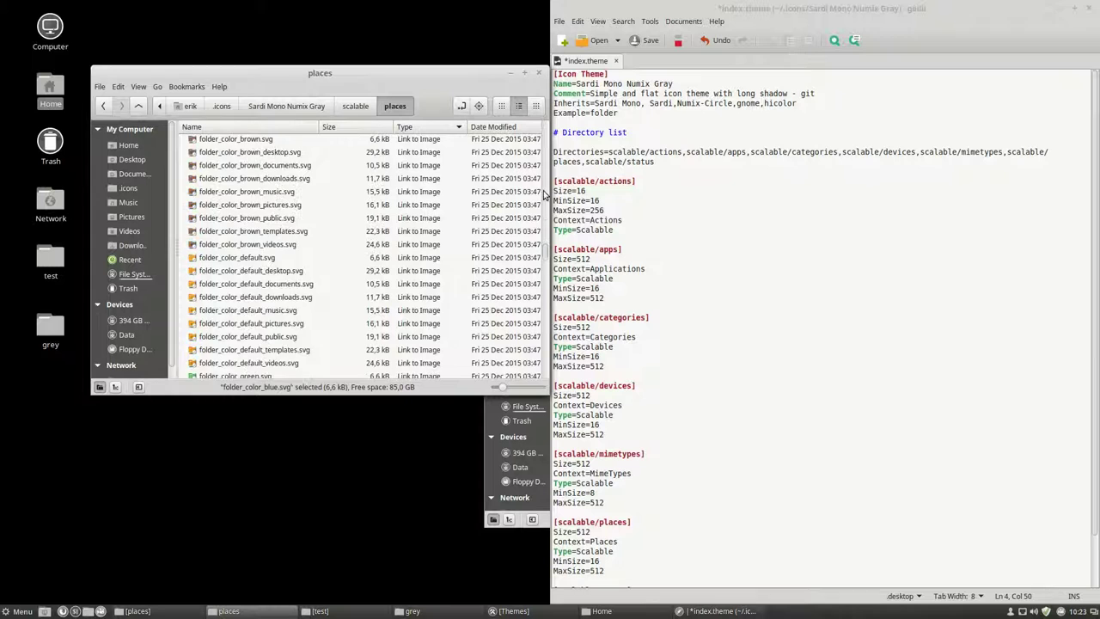
{"action": "scroll", "coordinate": [543, 196], "scroll_direction": "down", "scroll_amount": 10}
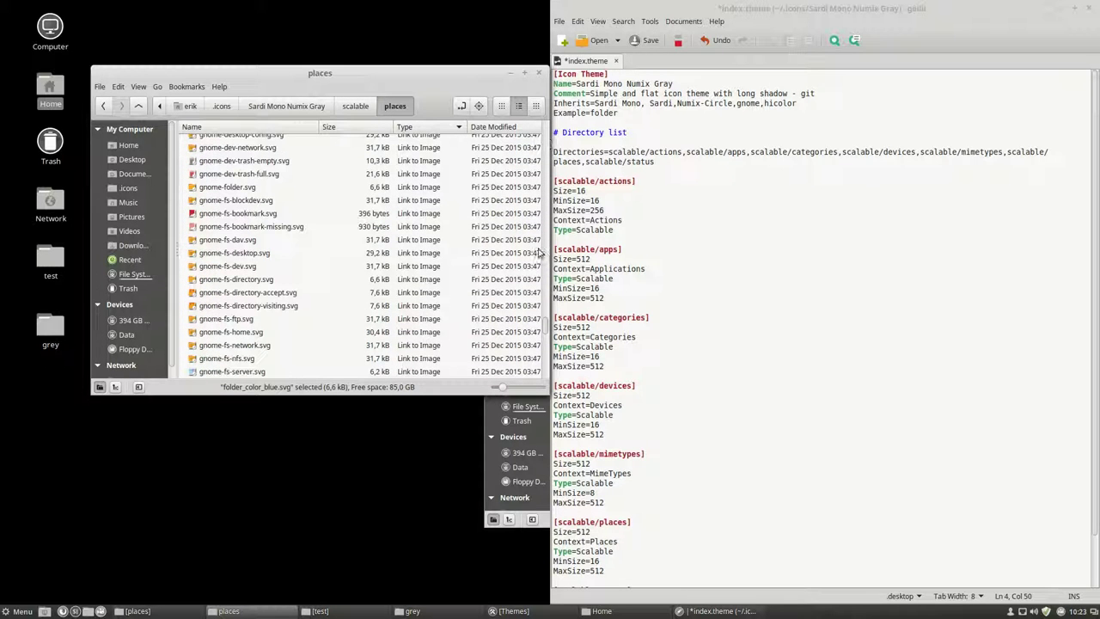
{"action": "left_click_drag", "start_coordinate": [547, 325], "coordinate": [545, 133]}
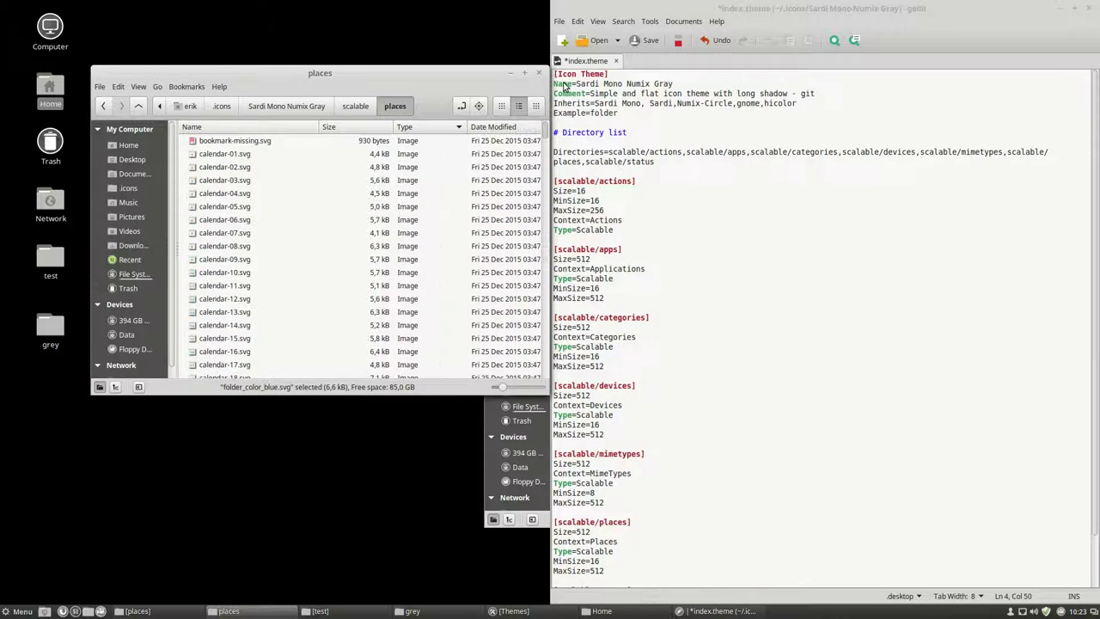
{"action": "left_click", "coordinate": [277, 154]}
{"action": "scroll", "coordinate": [275, 232], "scroll_direction": "down", "scroll_amount": 10}
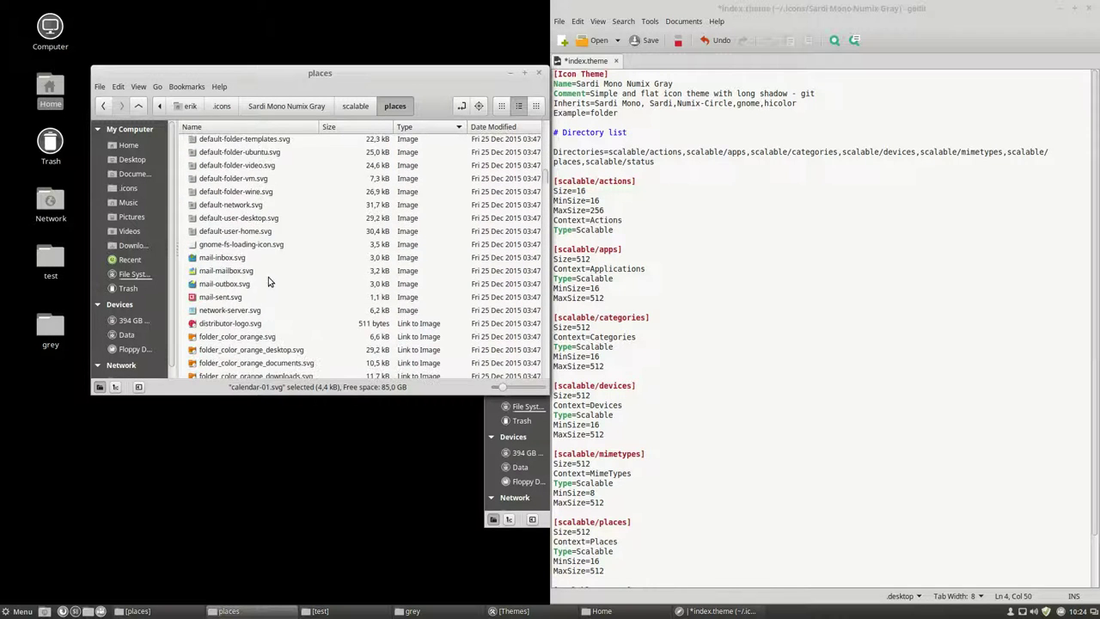
{"action": "scroll", "coordinate": [268, 282], "scroll_direction": "down", "scroll_amount": 3}
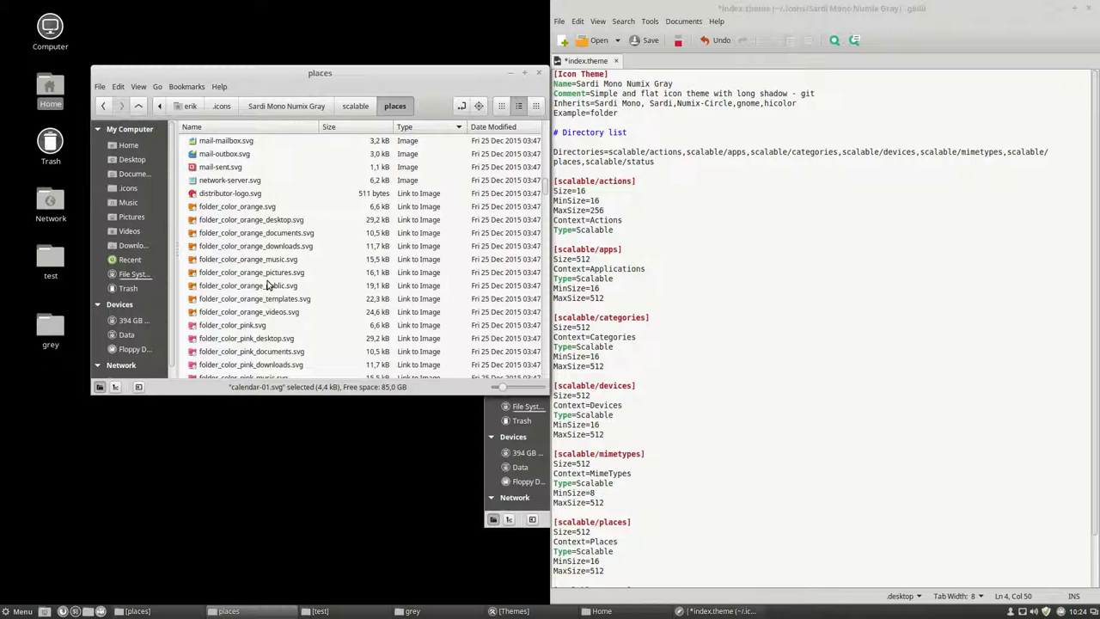
{"action": "scroll", "coordinate": [268, 285], "scroll_direction": "down", "scroll_amount": 6}
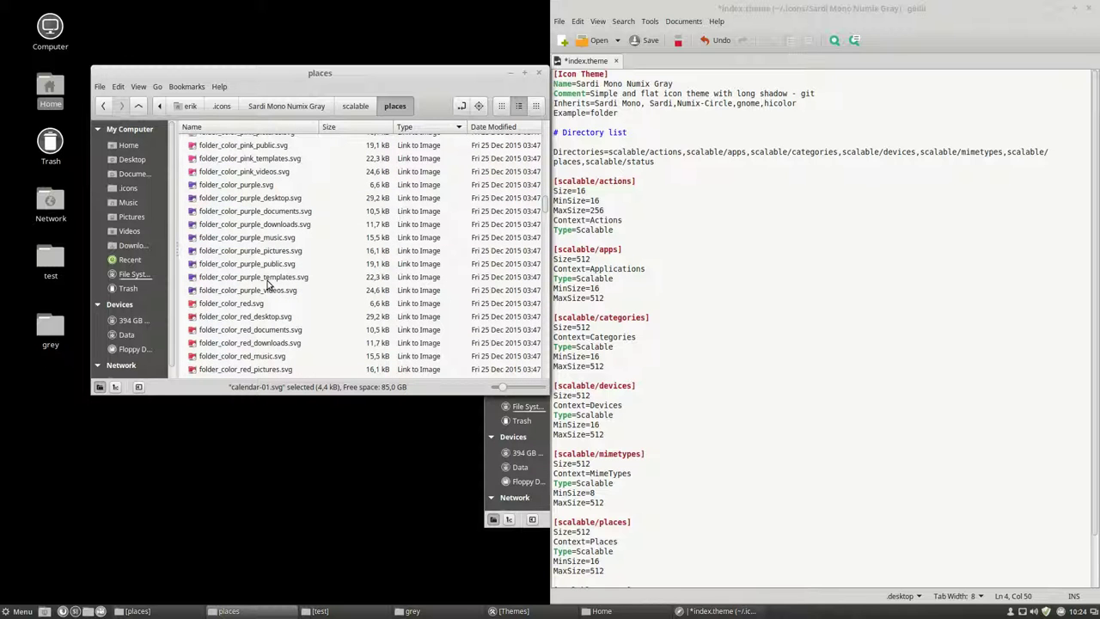
{"action": "scroll", "coordinate": [268, 285], "scroll_direction": "up", "scroll_amount": 3}
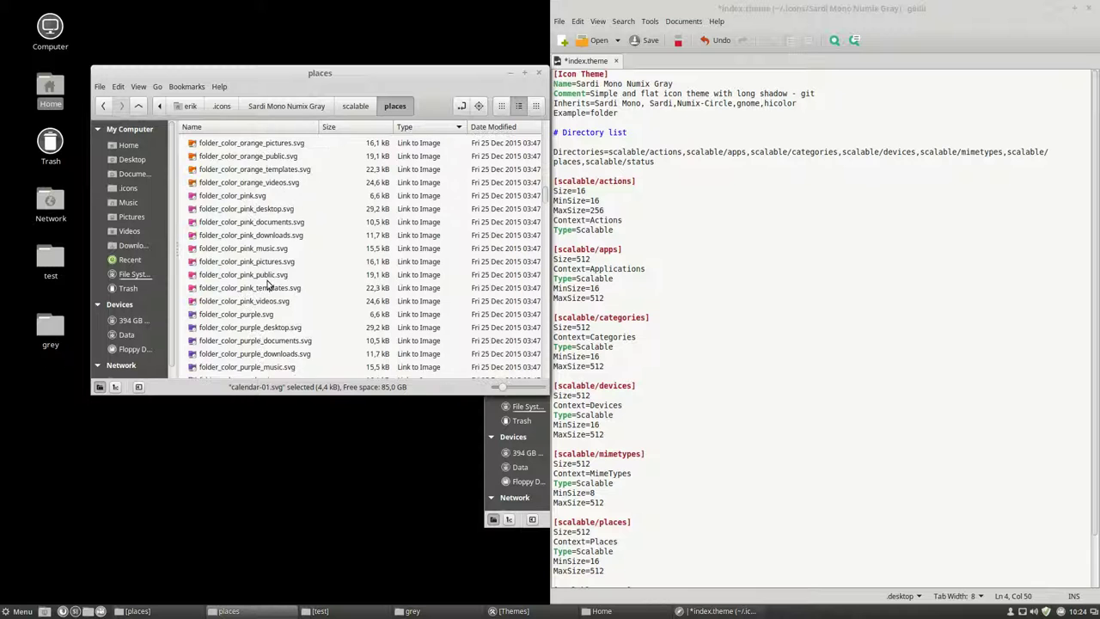
{"action": "scroll", "coordinate": [268, 286], "scroll_direction": "up", "scroll_amount": 5}
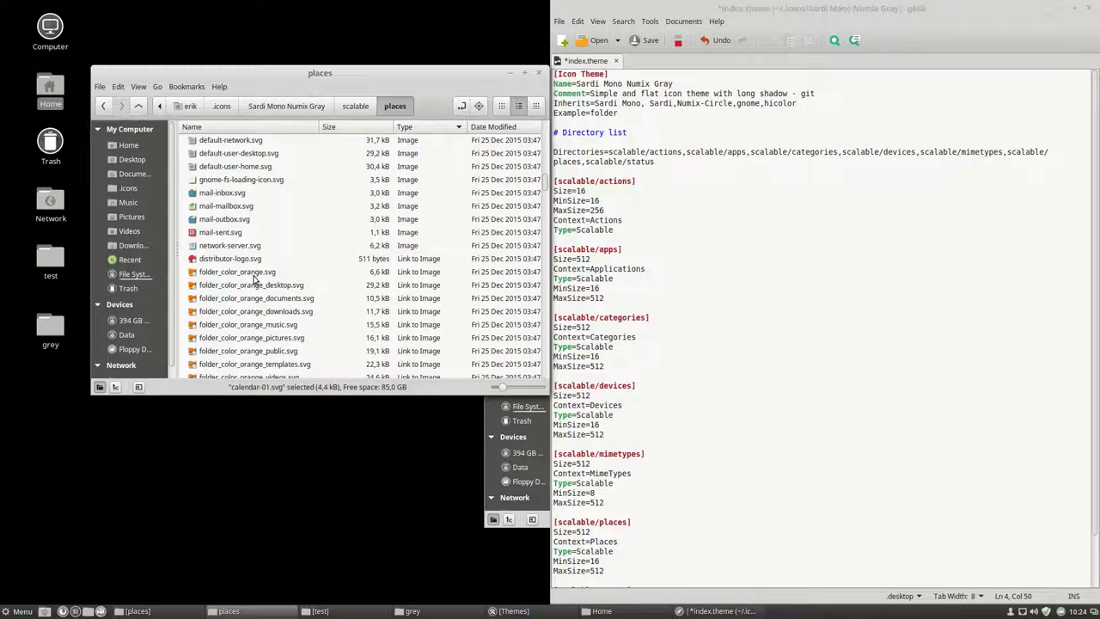
Delete the orange, pink, purple, red and yellow link files from folder_color_orange.svg through folder_color_yellow_videos.svg
{"action": "left_click", "coordinate": [258, 273]}
{"action": "scroll", "coordinate": [267, 361], "scroll_direction": "down", "scroll_amount": 15}
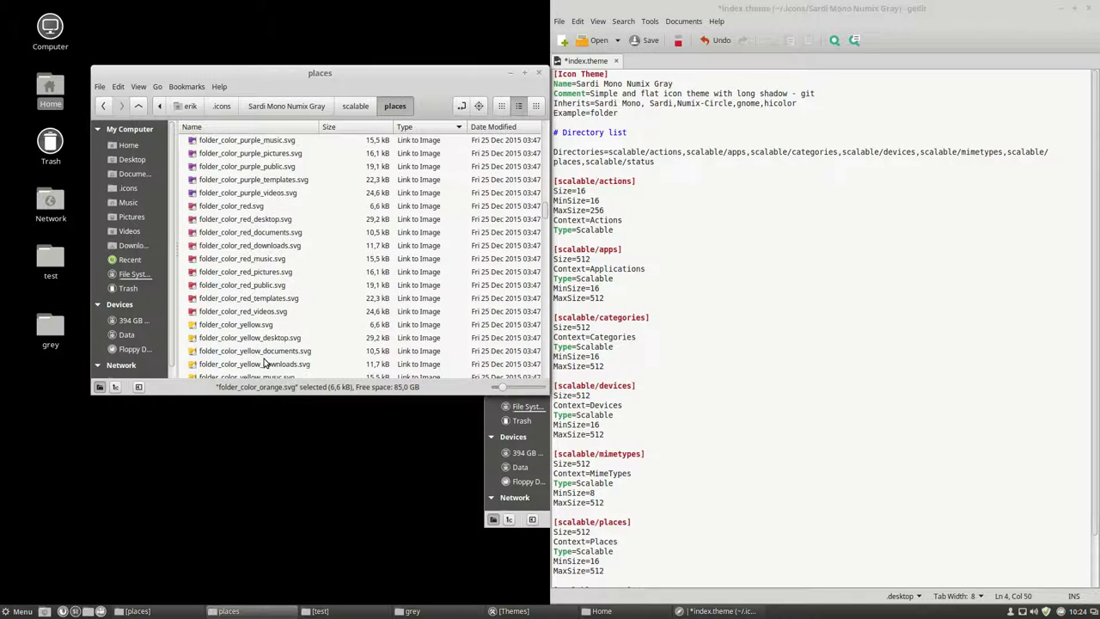
{"action": "left_click", "coordinate": [261, 236], "text": "shift"}
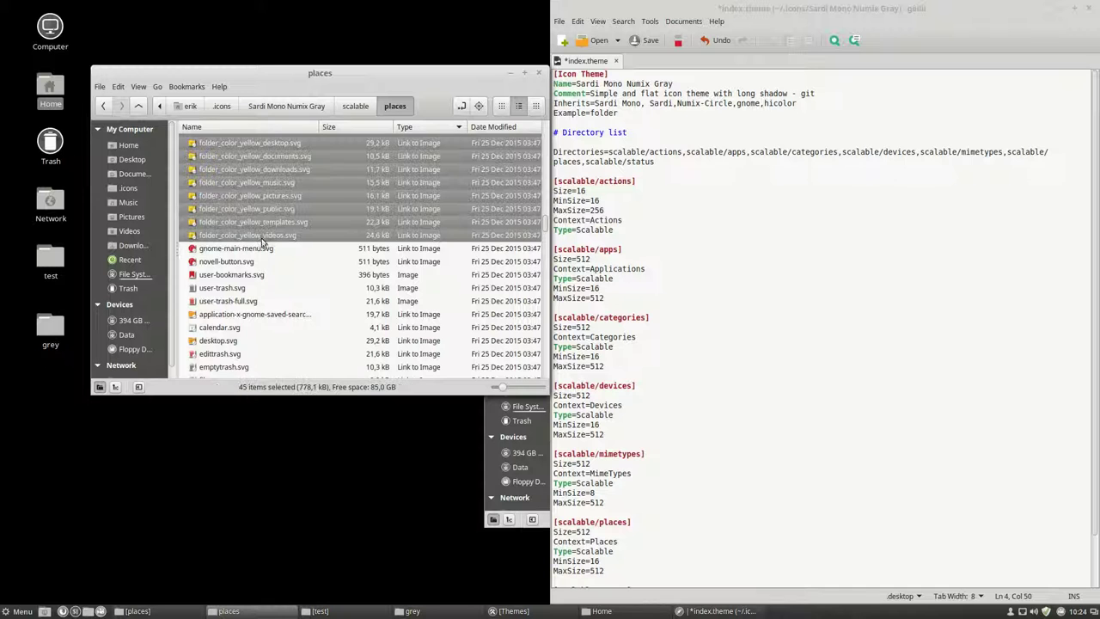
{"action": "left_click", "coordinate": [261, 244]}
{"action": "scroll", "coordinate": [261, 243], "scroll_direction": "down", "scroll_amount": 3}
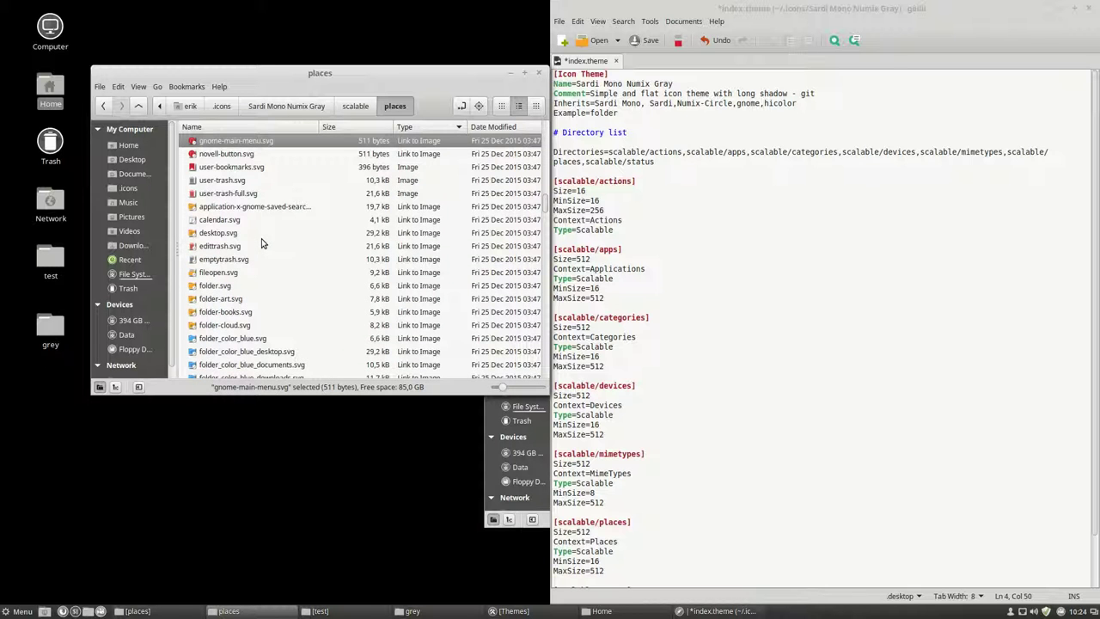
Check the properties of the places folder inside scalable to see its item count and total size
{"action": "scroll", "coordinate": [251, 269], "scroll_direction": "down", "scroll_amount": 4}
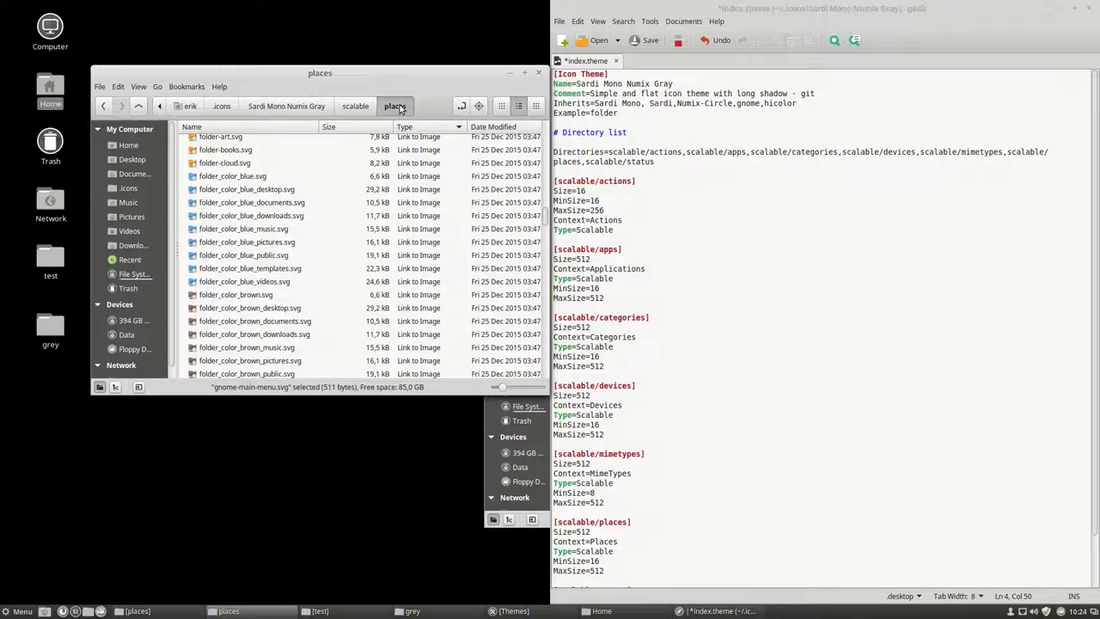
{"action": "left_click", "coordinate": [356, 105]}
{"action": "right_click", "coordinate": [243, 148]}
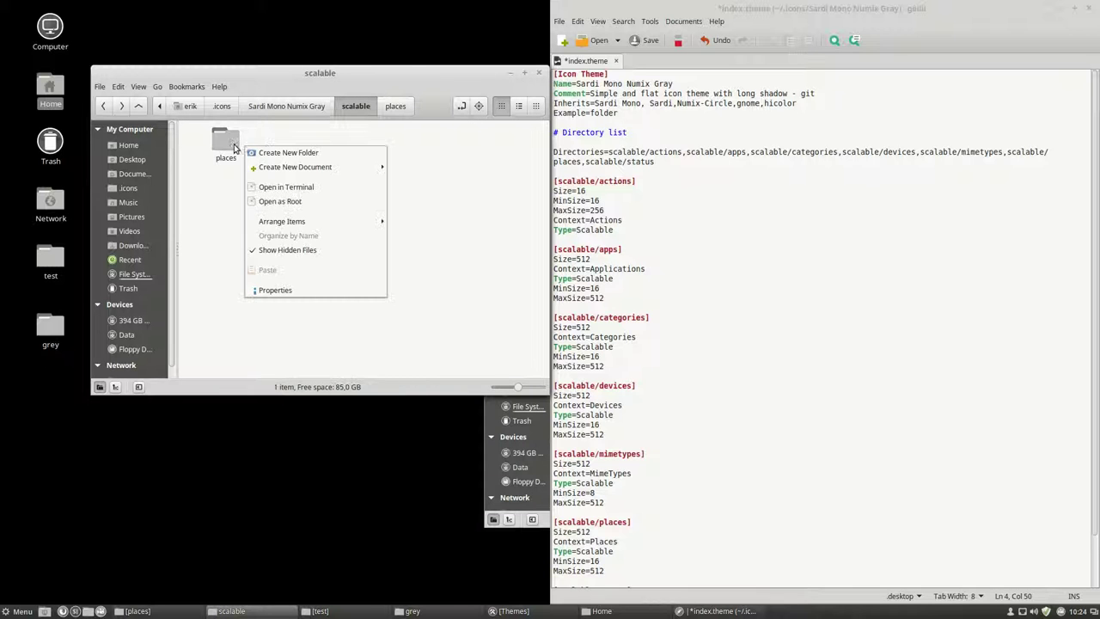
{"action": "left_click", "coordinate": [234, 146]}
{"action": "right_click", "coordinate": [233, 146]}
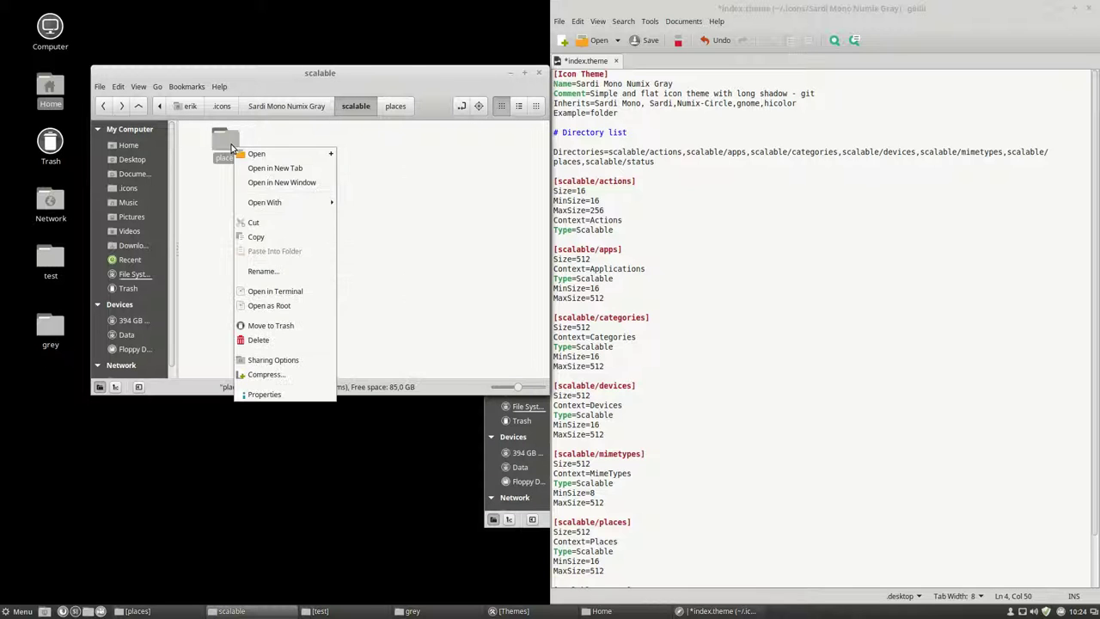
{"action": "left_click", "coordinate": [264, 393]}
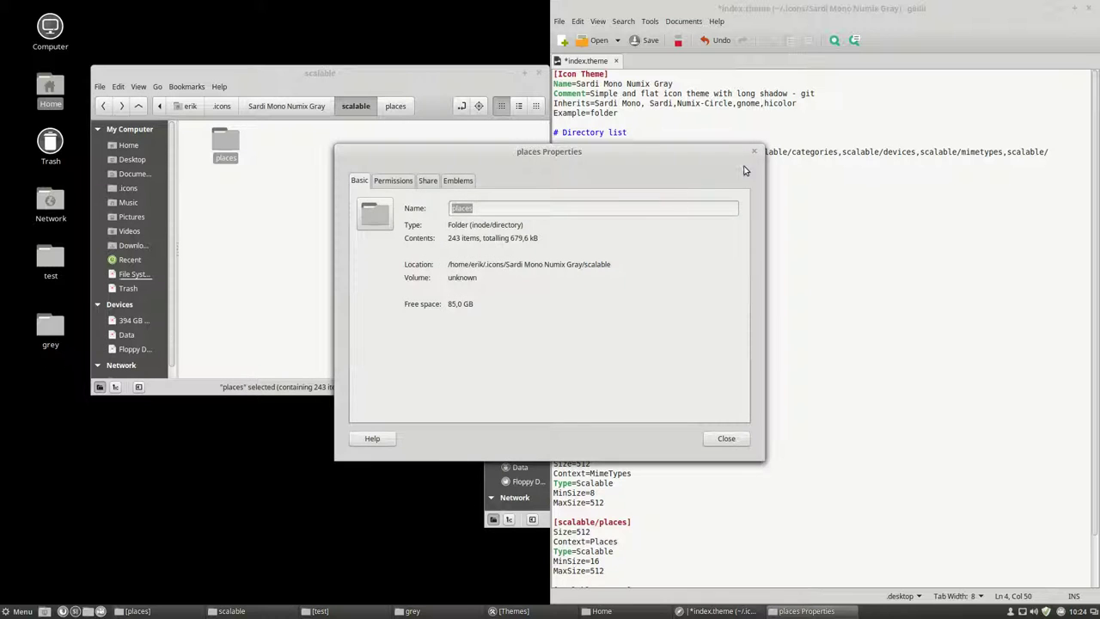
{"action": "left_click", "coordinate": [755, 154]}
{"action": "left_click", "coordinate": [363, 180]}
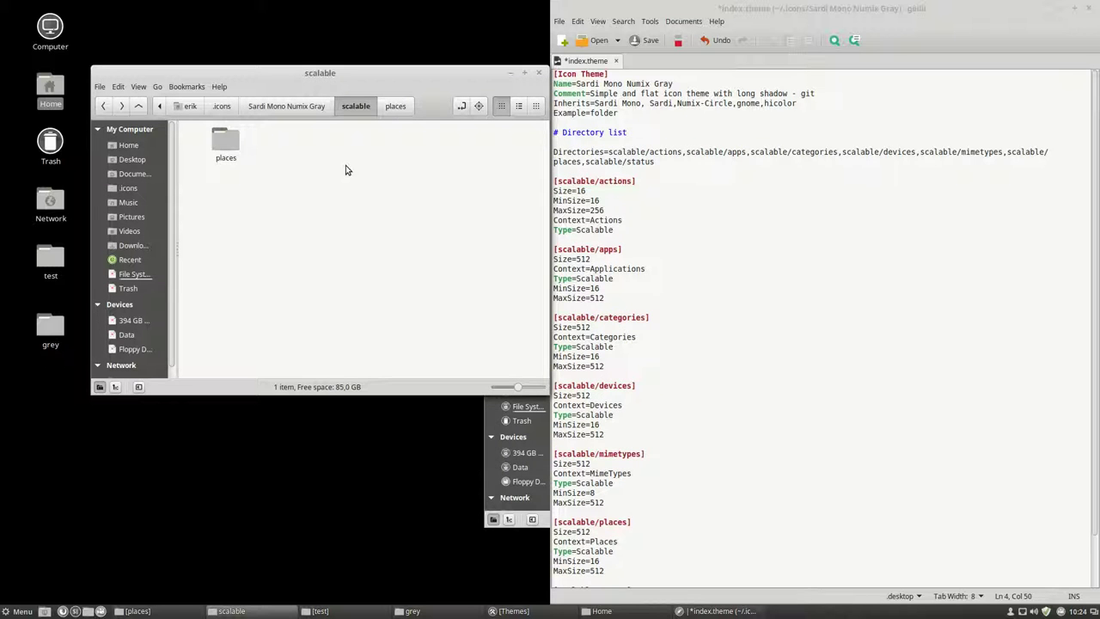
Reload the desktop icons by applying the Mint-X-Yellow icon theme followed by Sardi Mono Numix Gray, and put the Themes window away
{"action": "left_click", "coordinate": [537, 614]}
{"action": "left_click", "coordinate": [671, 273]}
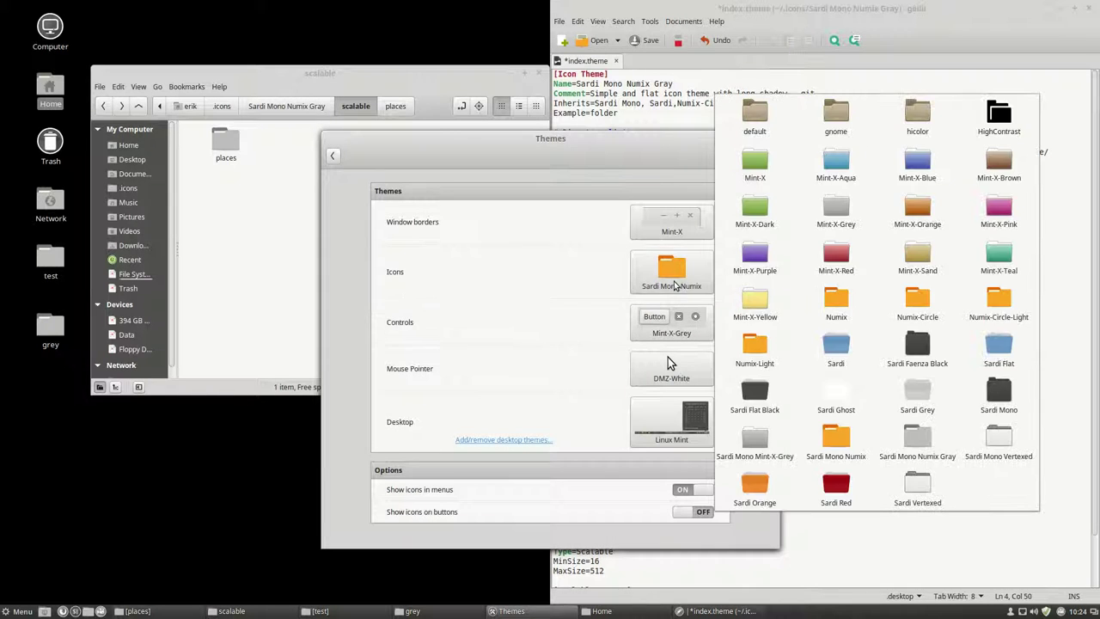
{"action": "left_click", "coordinate": [751, 296]}
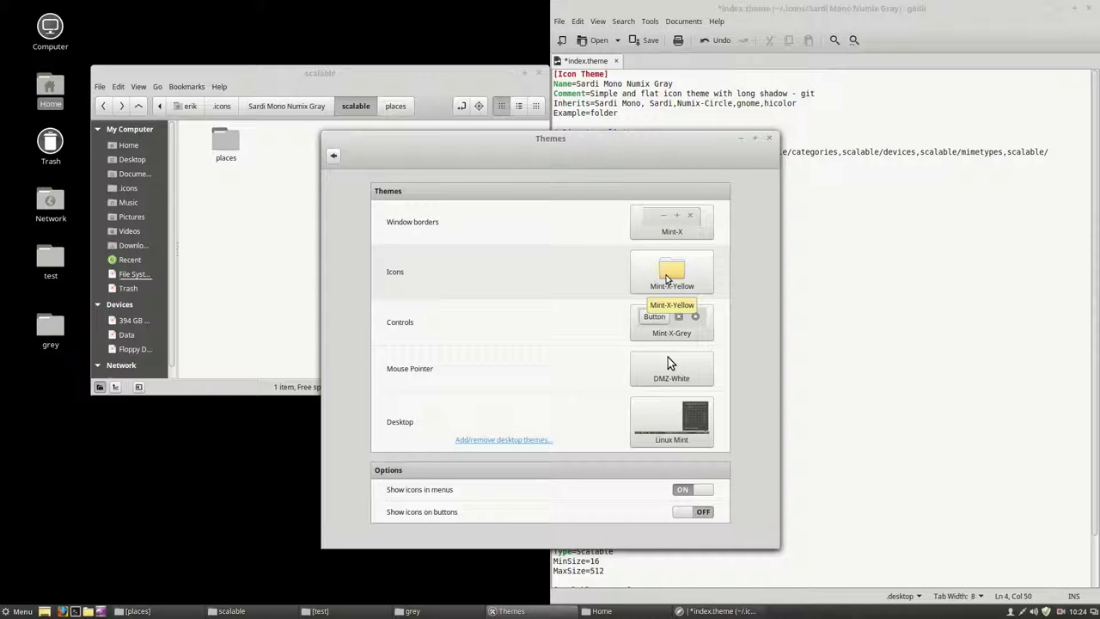
{"action": "left_click", "coordinate": [668, 273]}
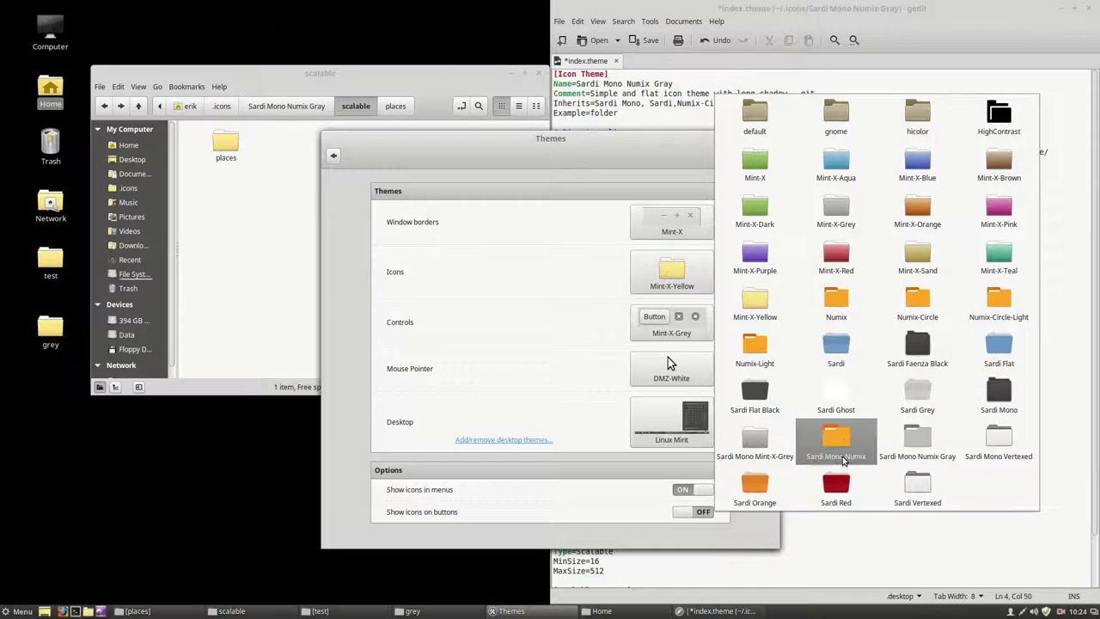
{"action": "left_click", "coordinate": [915, 440]}
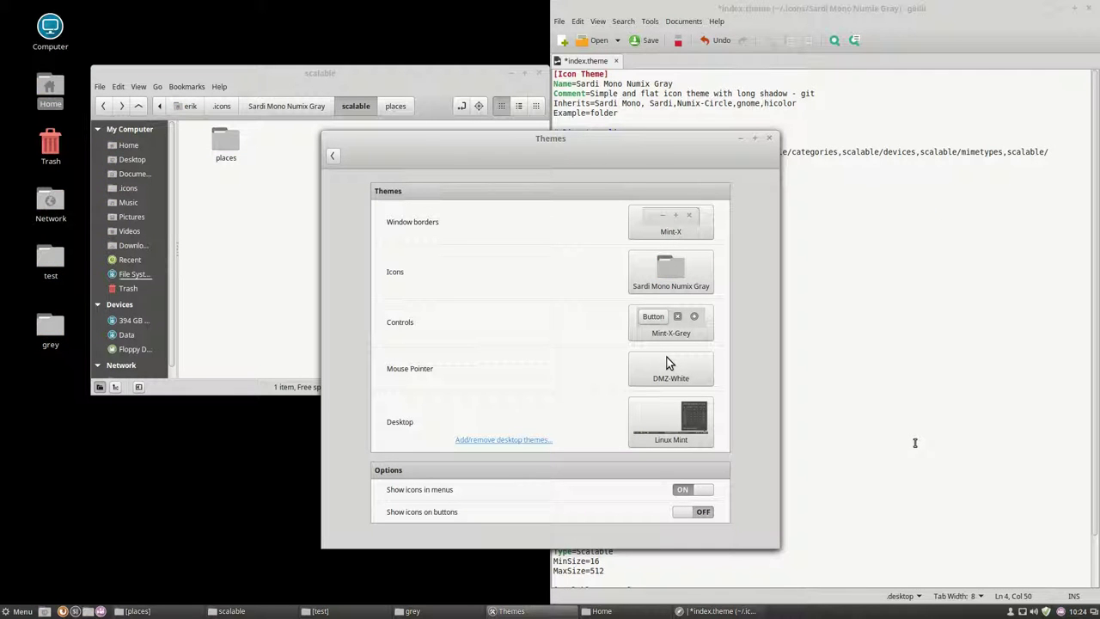
{"action": "left_click", "coordinate": [744, 140]}
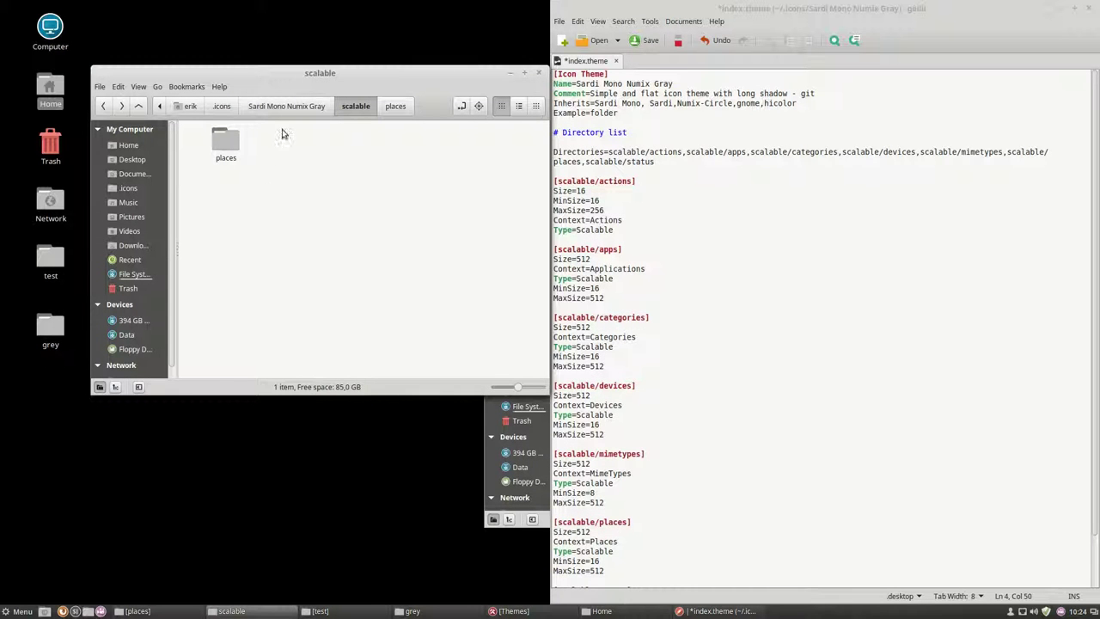
Go up to the Sardi Mono Numix Gray theme folder and save the edited index.theme file
{"action": "left_click", "coordinate": [278, 109]}
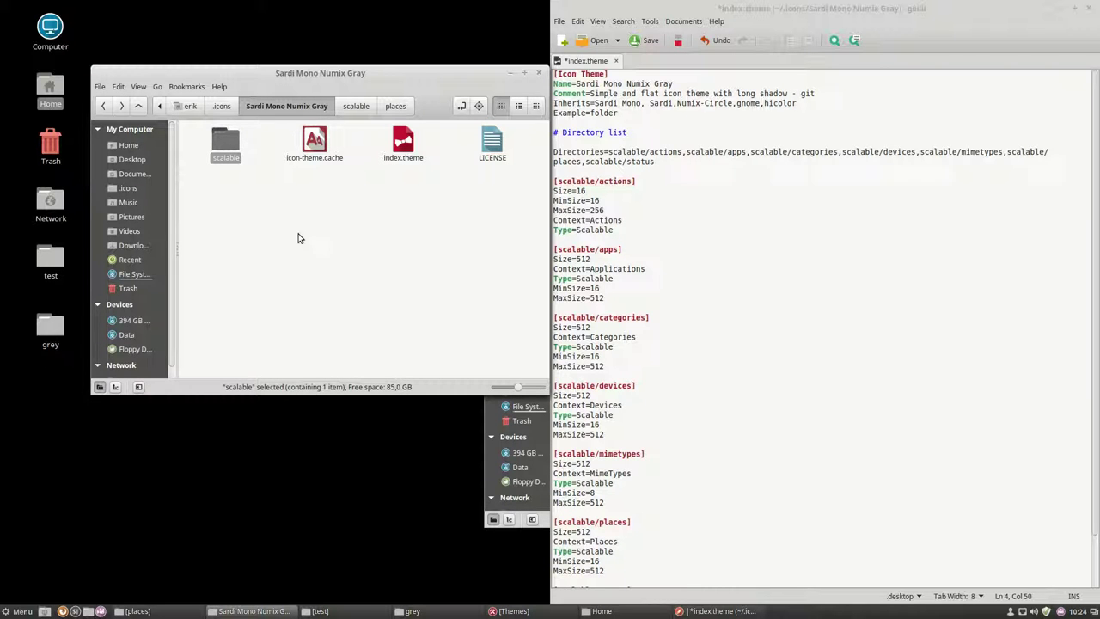
{"action": "left_click", "coordinate": [746, 367]}
{"action": "key", "text": "ctrl+s"}
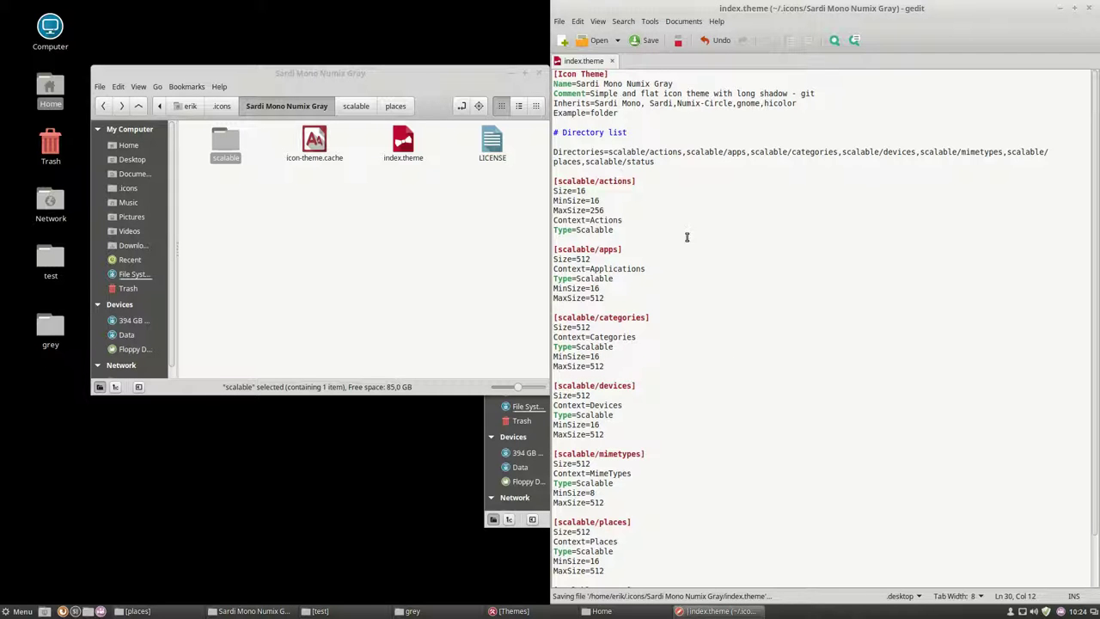
Check the scalable folder's contents and reduce the Directories line in index.theme to scalable/places only
{"action": "double_click", "coordinate": [230, 151]}
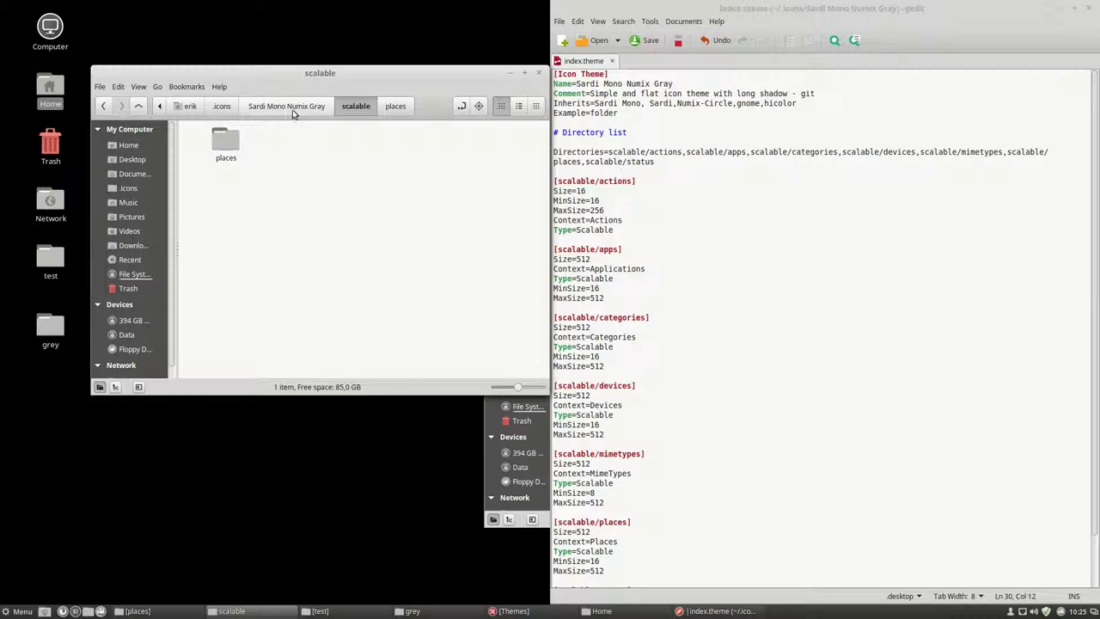
{"action": "left_click", "coordinate": [646, 161]}
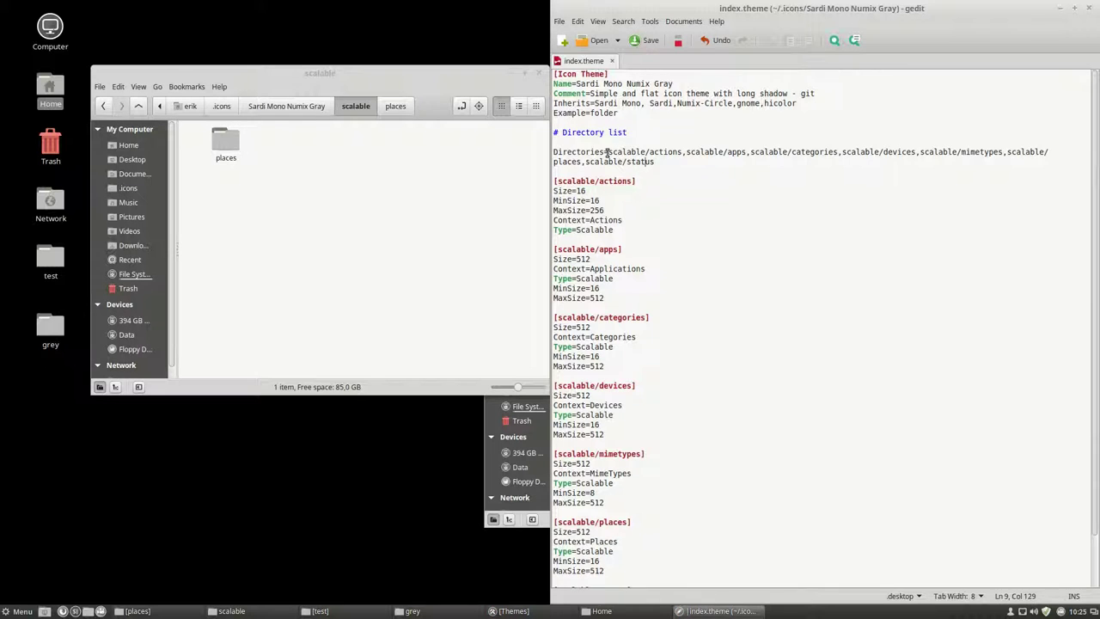
{"action": "left_click_drag", "start_coordinate": [608, 153], "coordinate": [1005, 152]}
{"action": "key", "text": "Delete"}
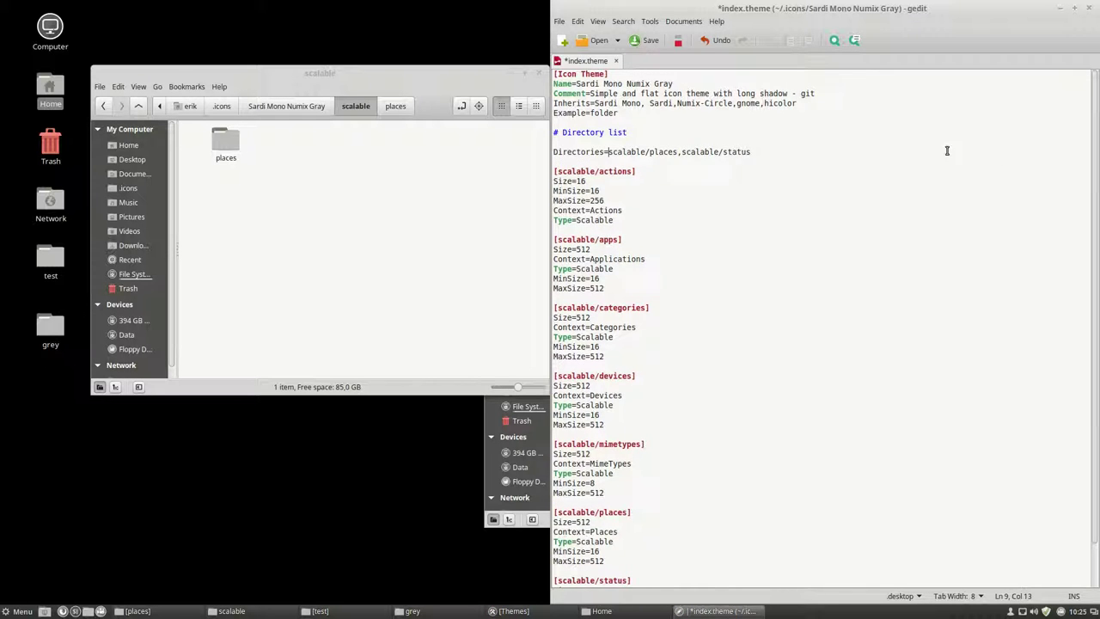
{"action": "left_click", "coordinate": [678, 152]}
{"action": "key", "text": "shift+Home"}
{"action": "key", "text": "shift+End"}
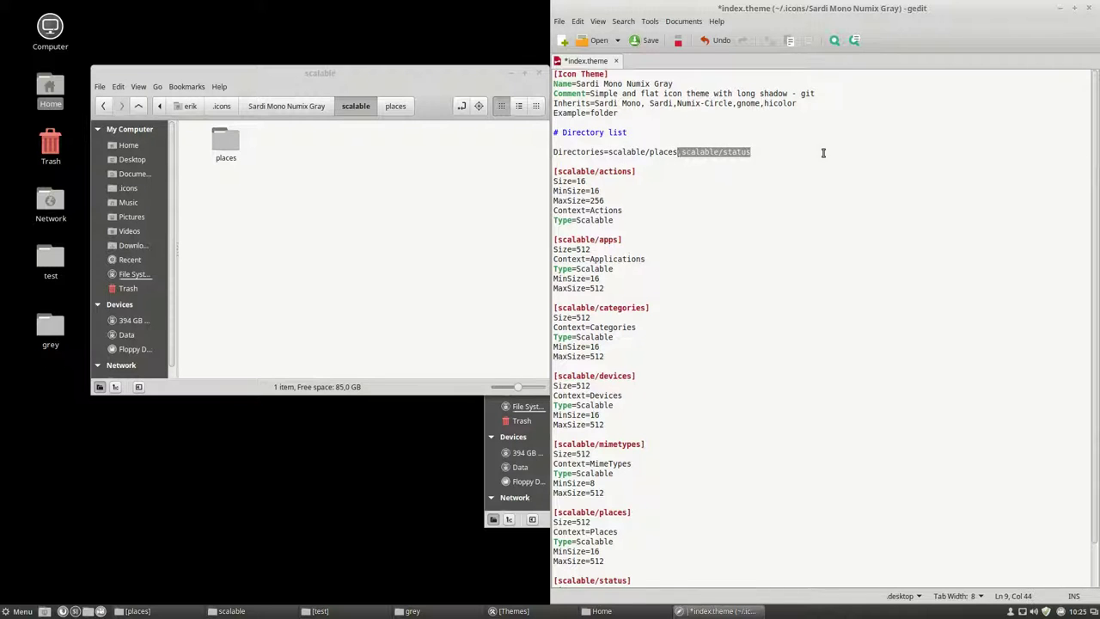
{"action": "key", "text": "Delete"}
Delete the actions, apps, categories, devices, mimetypes and status sections from index.theme, keeping [scalable/places], and save the file
{"action": "left_click", "coordinate": [559, 177]}
{"action": "left_click_drag", "start_coordinate": [559, 177], "coordinate": [683, 490]}
{"action": "key", "text": "Delete"}
{"action": "left_click_drag", "start_coordinate": [625, 310], "coordinate": [547, 258]}
{"action": "key", "text": "Delete"}
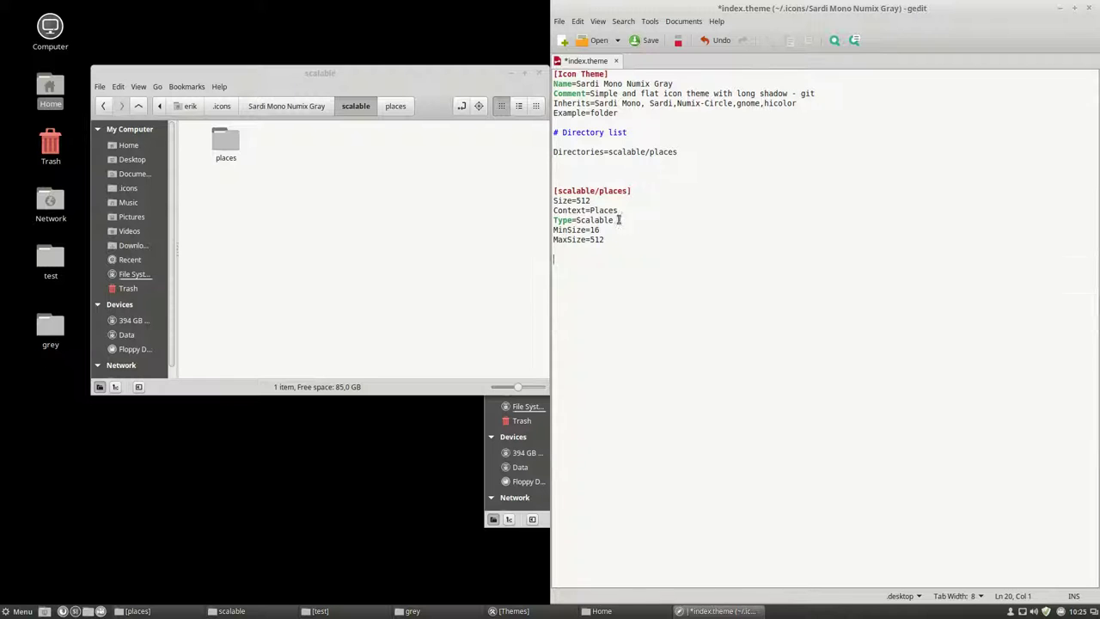
{"action": "left_click", "coordinate": [643, 41]}
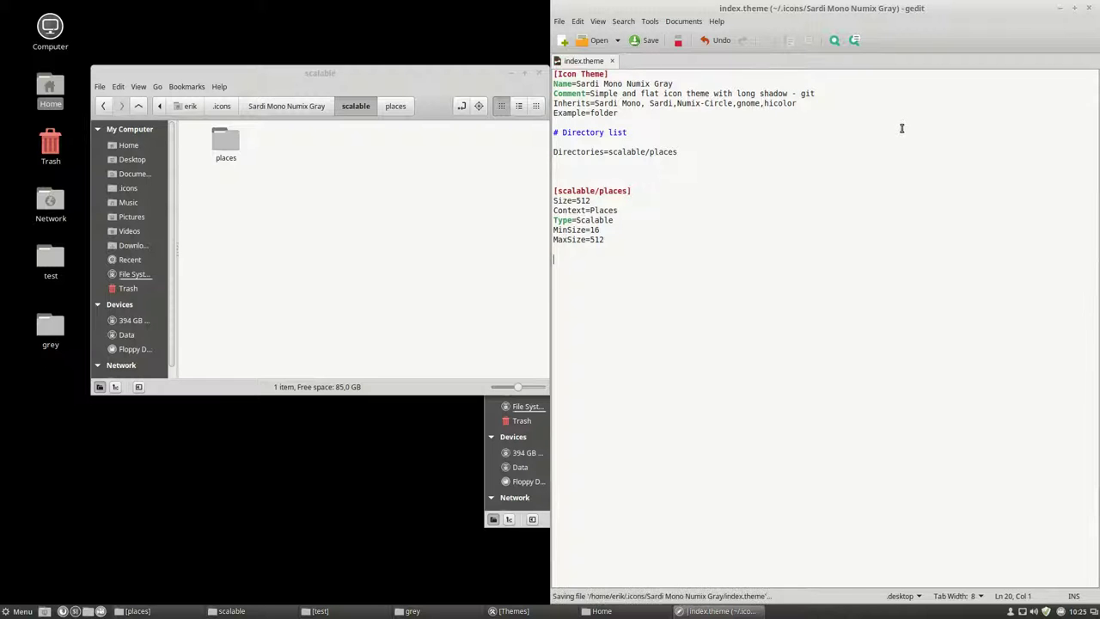
Remove the two surplus blank lines above the [scalable/places] section and save index.theme
{"action": "left_click", "coordinate": [562, 166]}
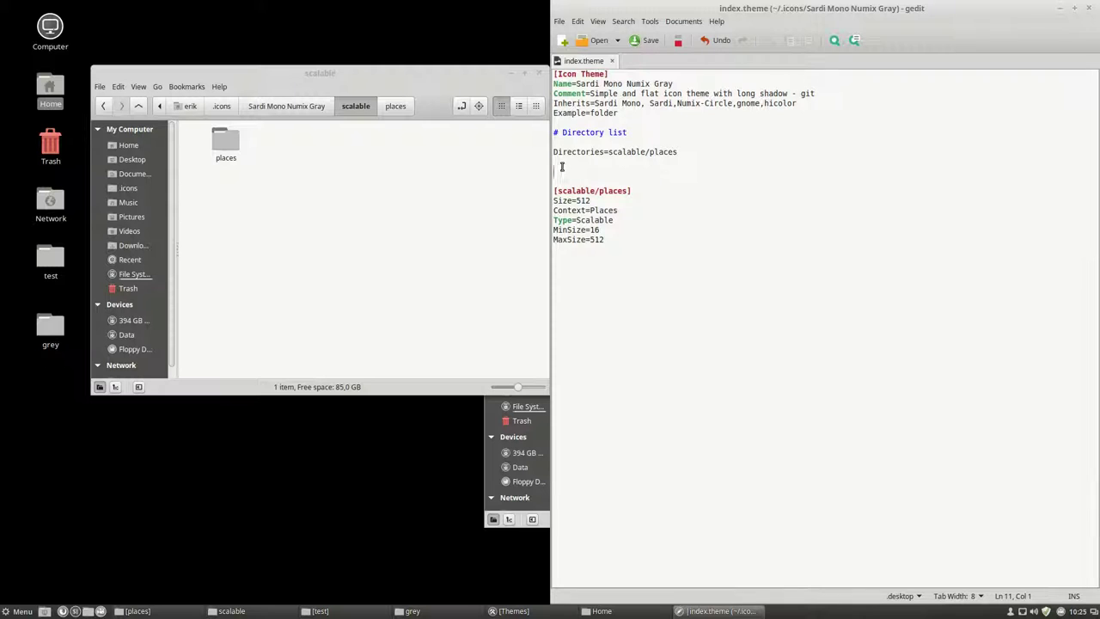
{"action": "key", "text": "Delete"}
{"action": "key", "text": "Delete"}
{"action": "key", "text": "ctrl+s"}
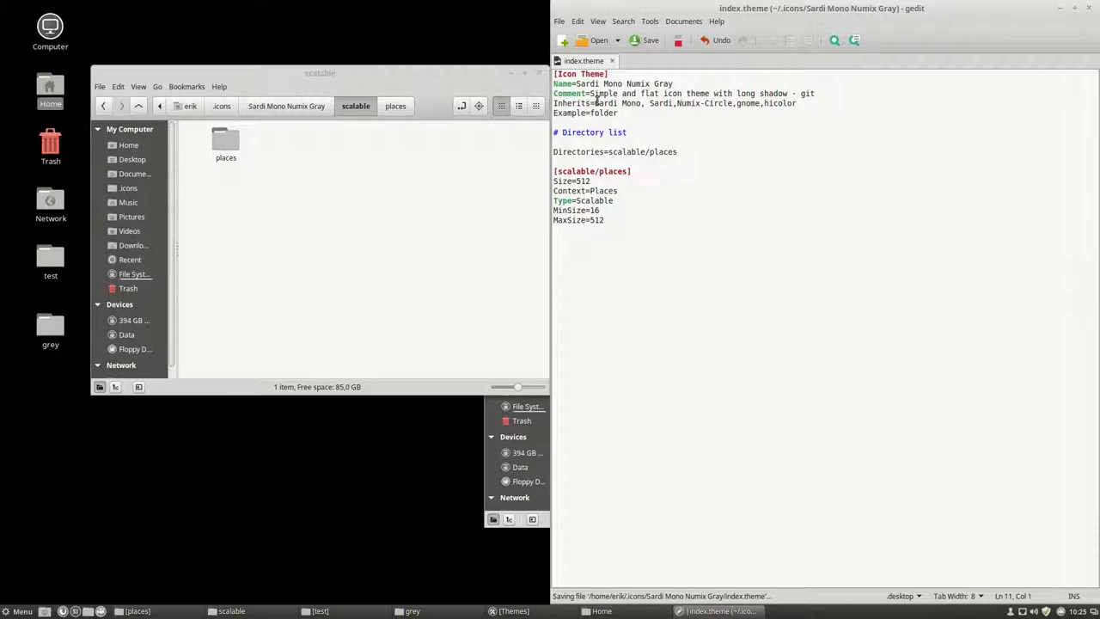
Remove the space before Sardi in the Inherits line so it starts with Sardi Mono,Sardi, and save index.theme
{"action": "left_click_drag", "start_coordinate": [593, 103], "coordinate": [651, 103]}
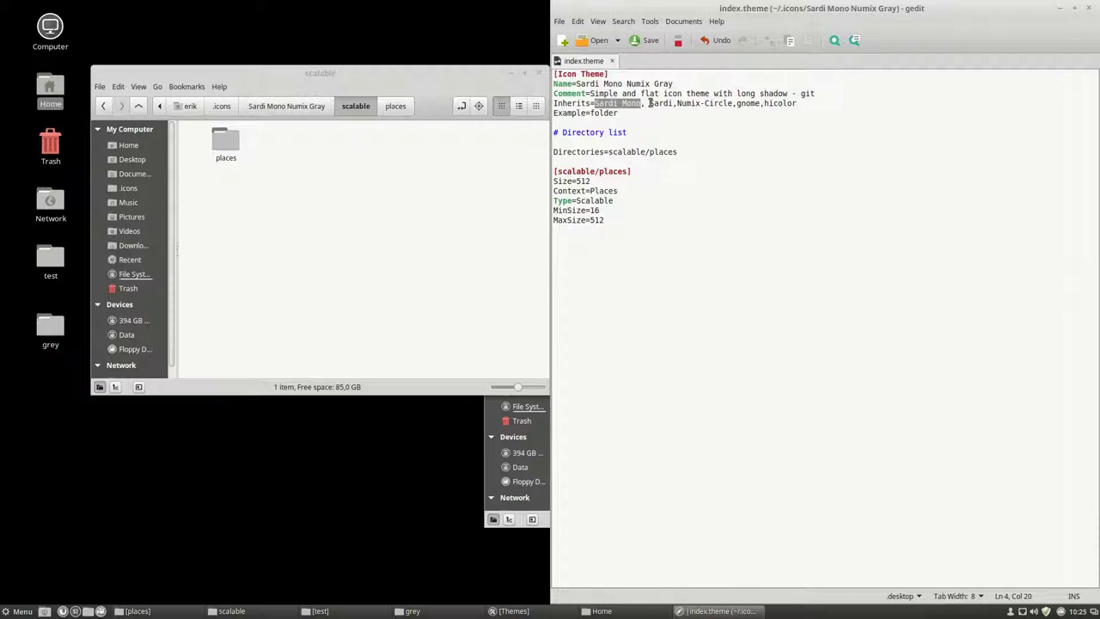
{"action": "left_click", "coordinate": [650, 104]}
{"action": "key", "text": "BackSpace"}
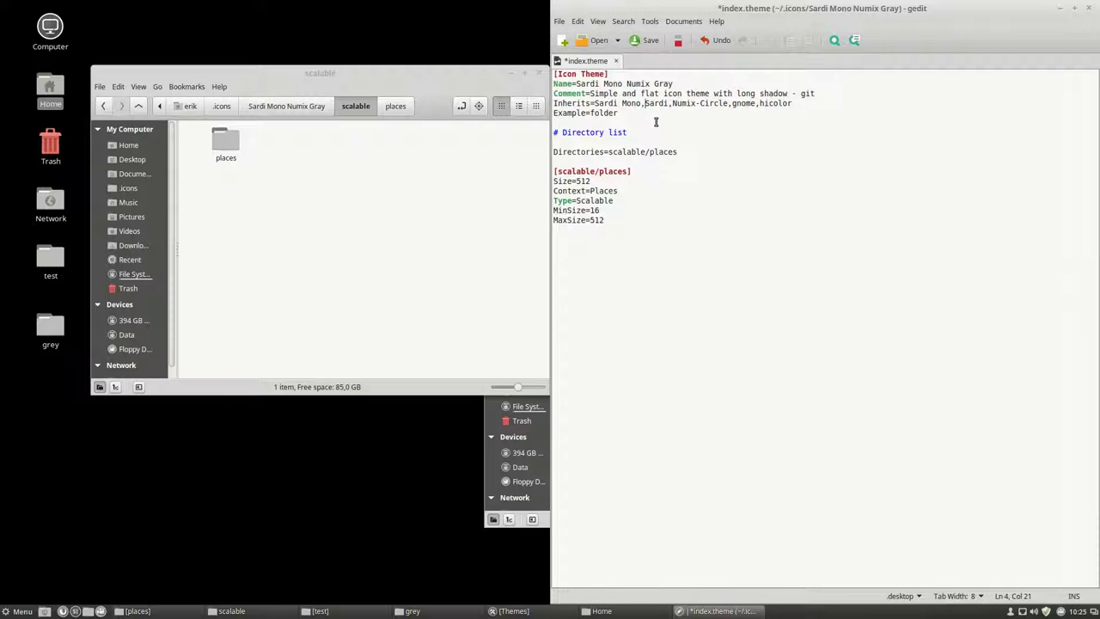
{"action": "key", "text": "ctrl+s"}
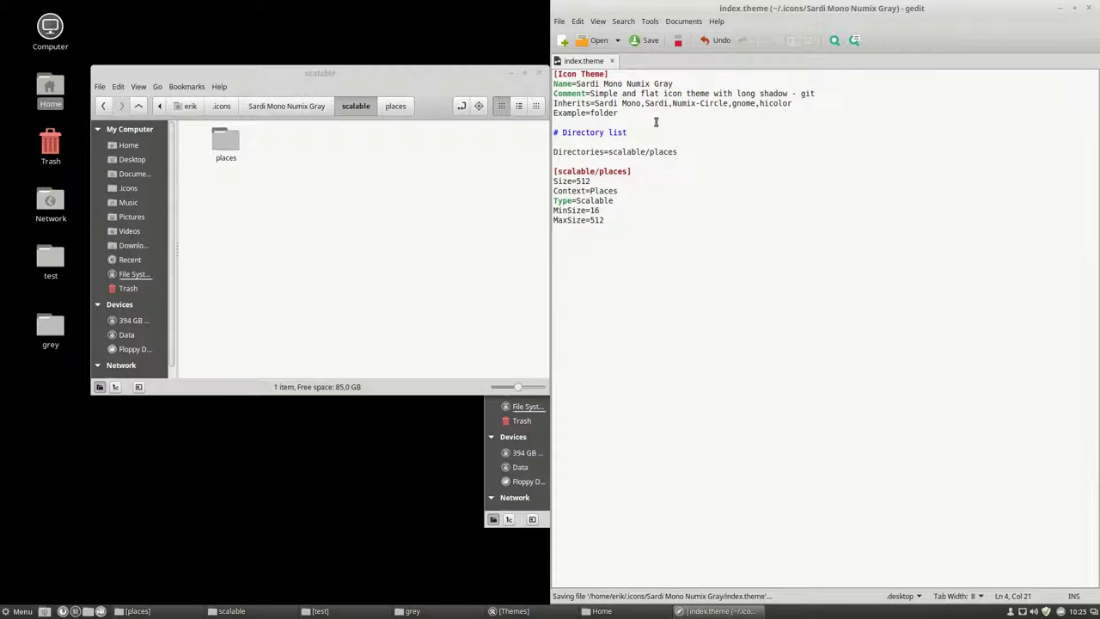
{"action": "left_click", "coordinate": [694, 104]}
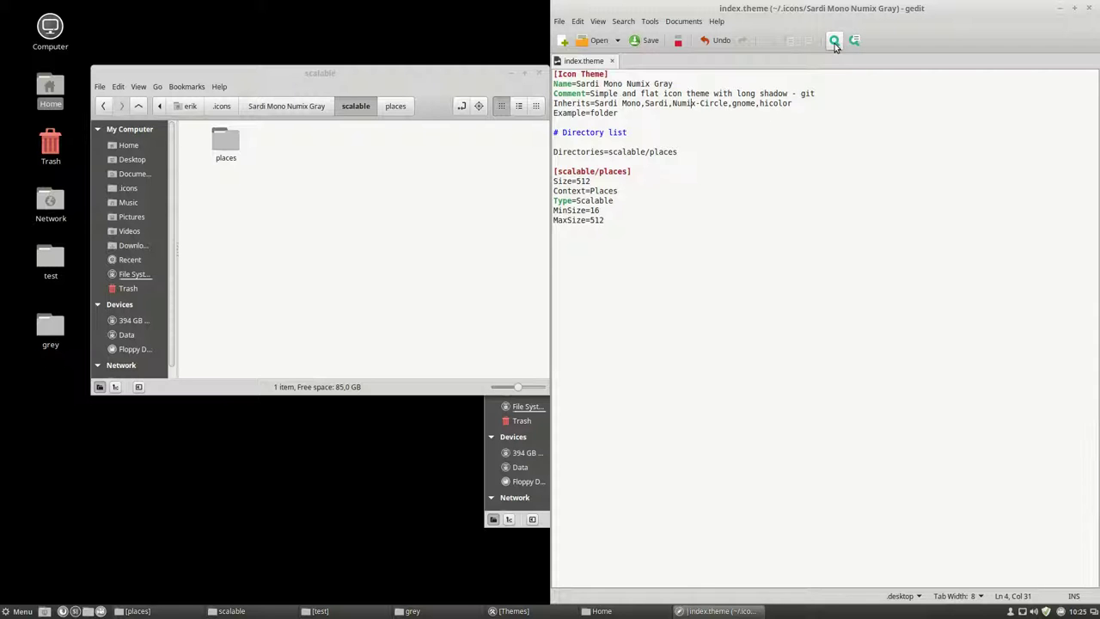
{"action": "left_click", "coordinate": [731, 103]}
{"action": "left_click", "coordinate": [51, 147]}
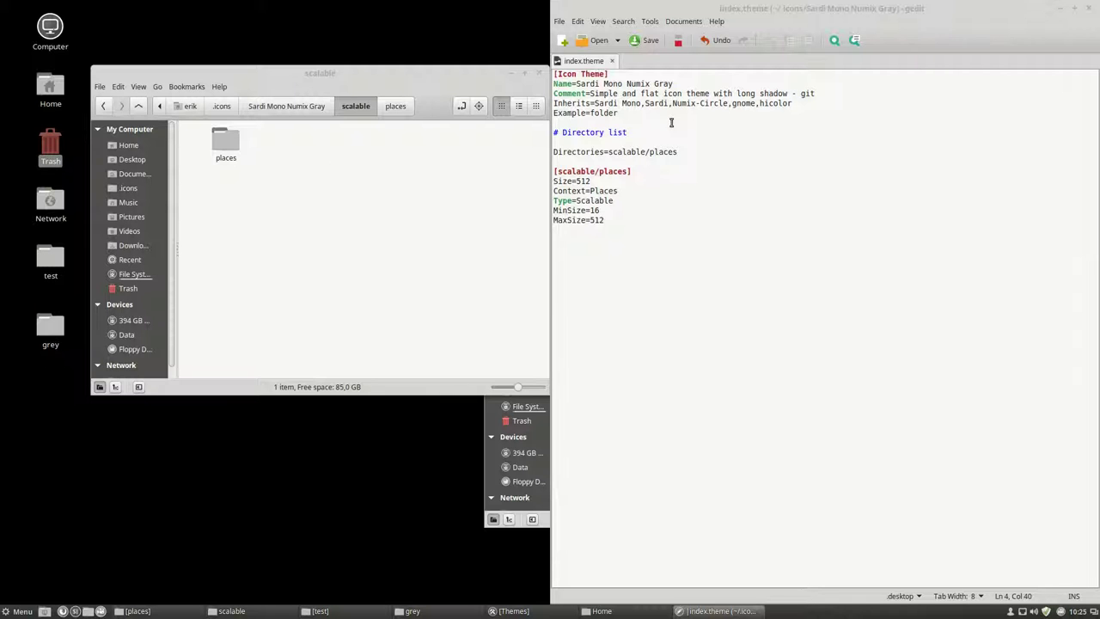
{"action": "left_click", "coordinate": [667, 123]}
Search the places folder for "trash", enlarge the window to show the whole list, and delete all the matching icon files
{"action": "double_click", "coordinate": [226, 142]}
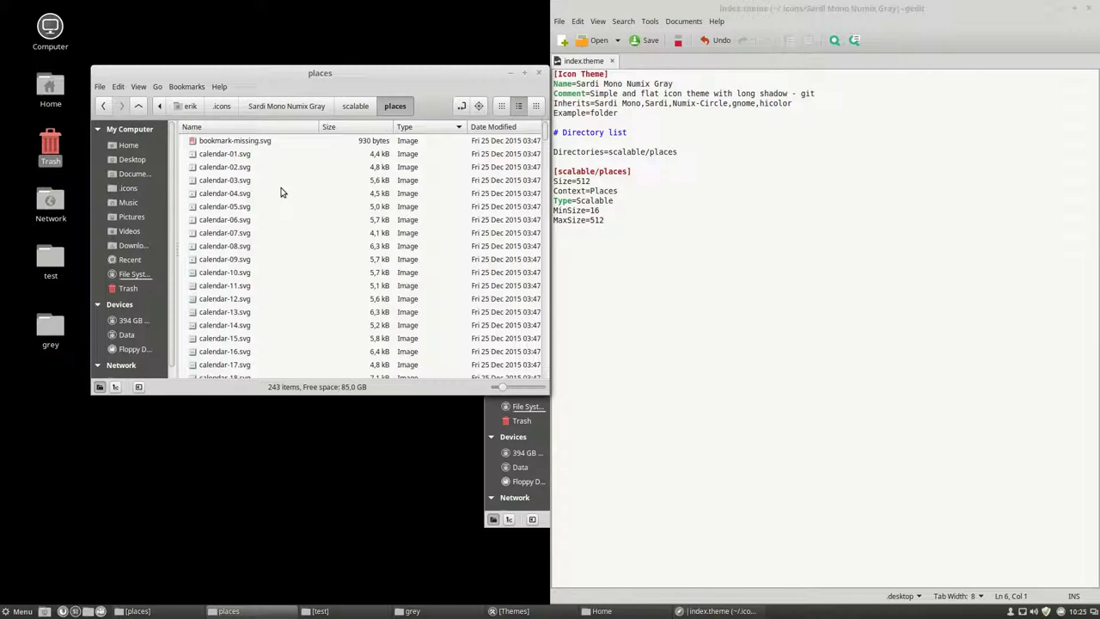
{"action": "left_click", "coordinate": [479, 106]}
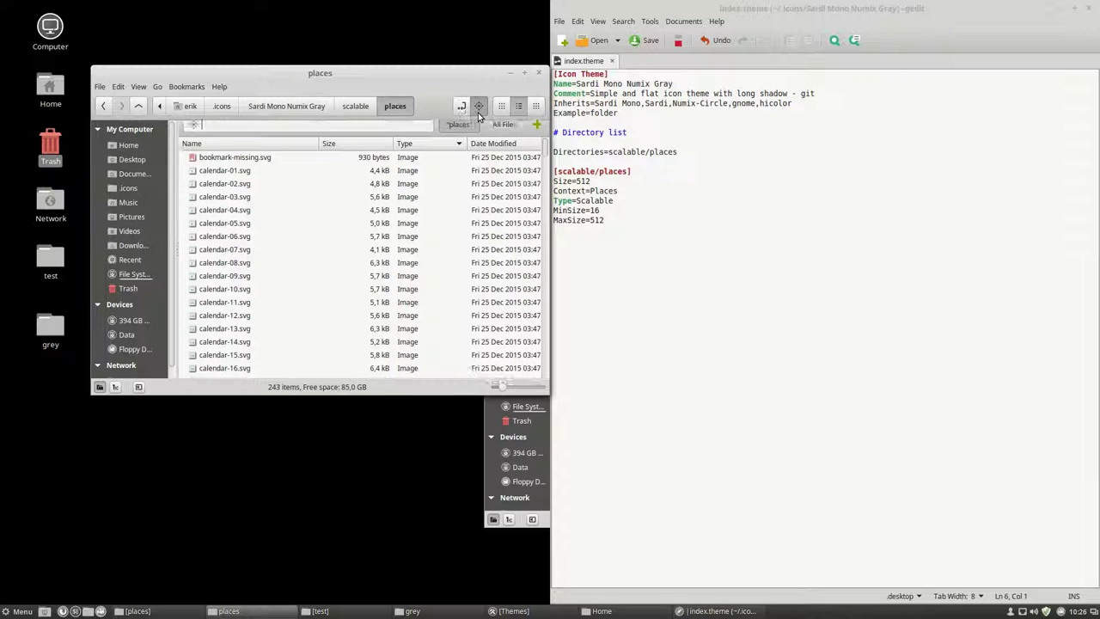
{"action": "type", "text": "trash"}
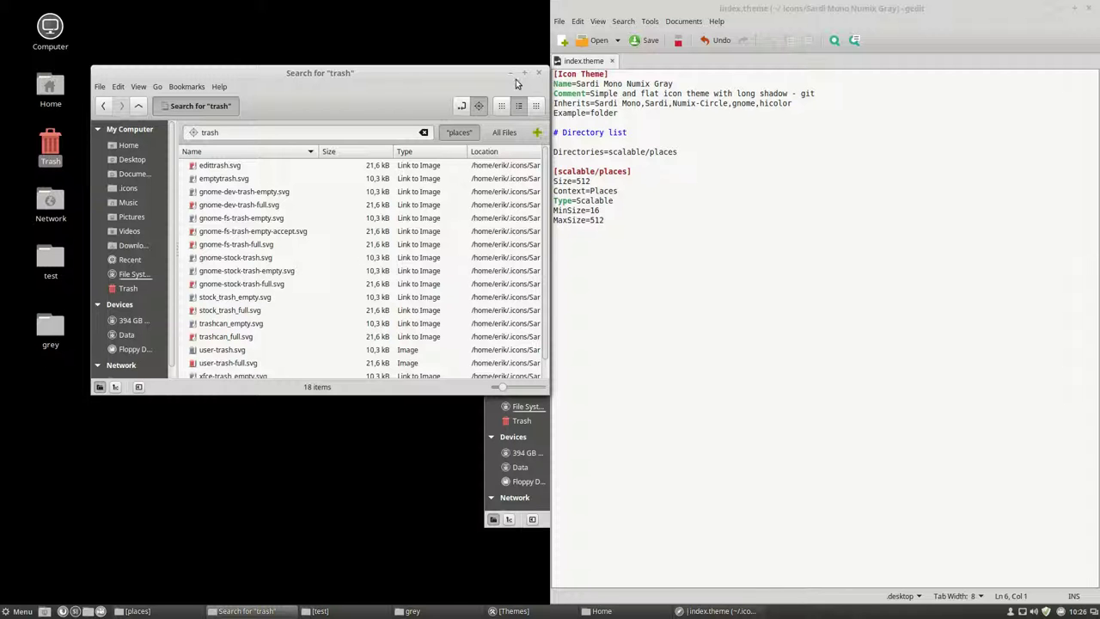
{"action": "left_click_drag", "start_coordinate": [481, 75], "coordinate": [481, 16]}
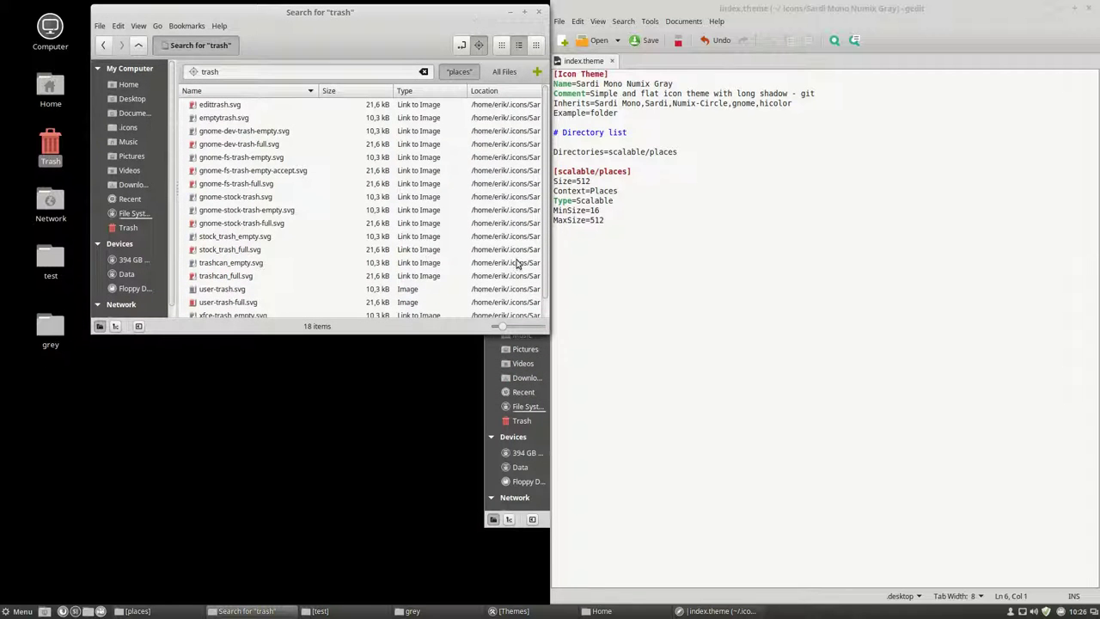
{"action": "left_click_drag", "start_coordinate": [536, 332], "coordinate": [543, 547]}
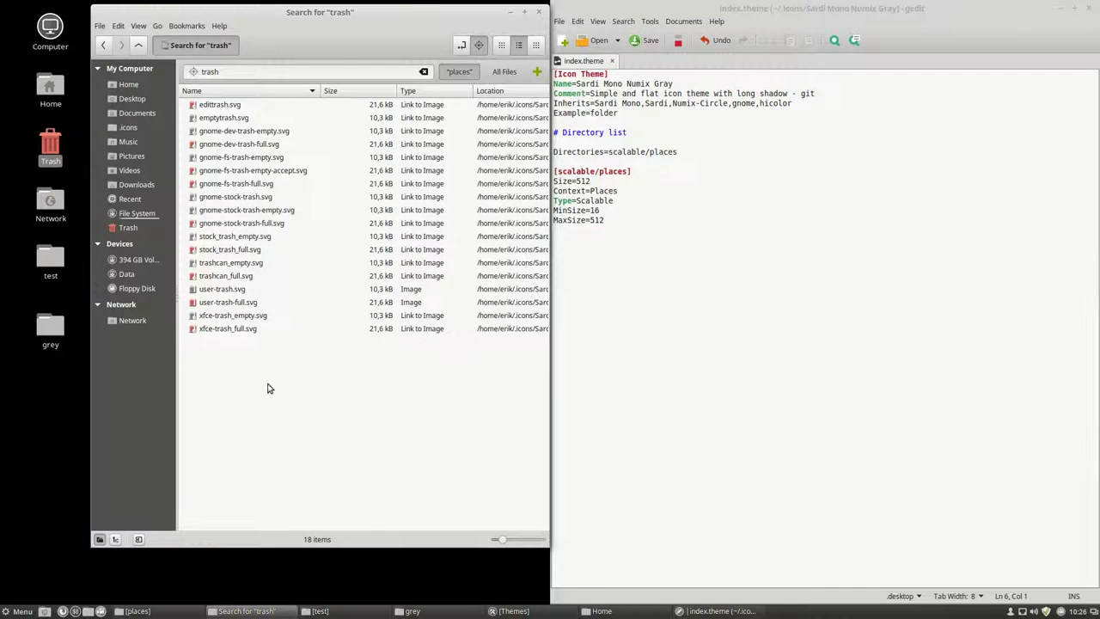
{"action": "key", "text": "ctrl+a"}
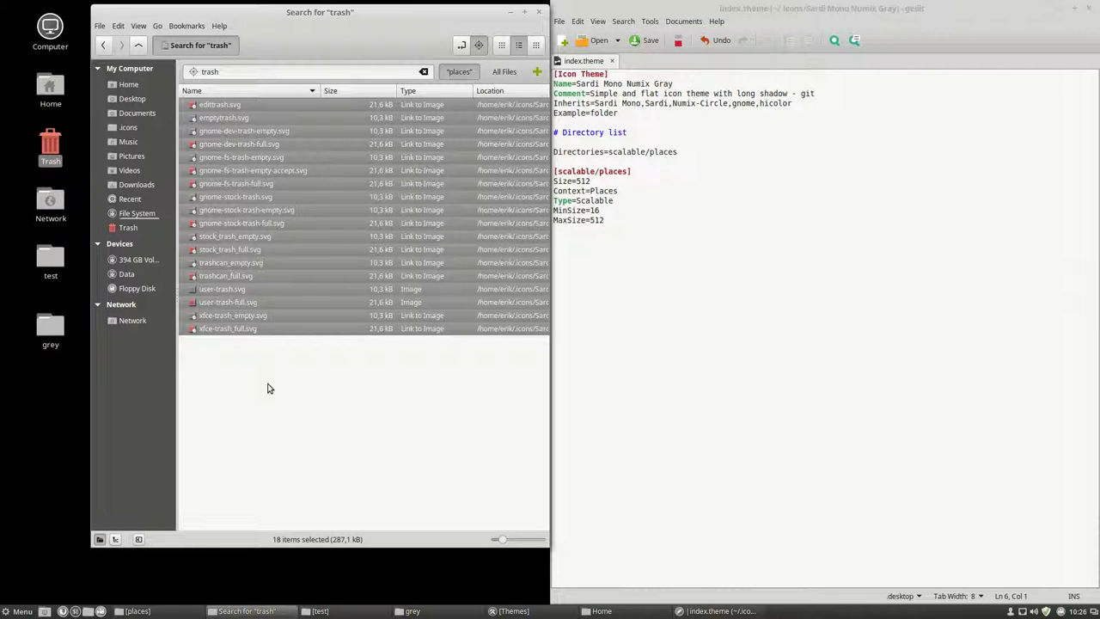
{"action": "key", "text": "Delete"}
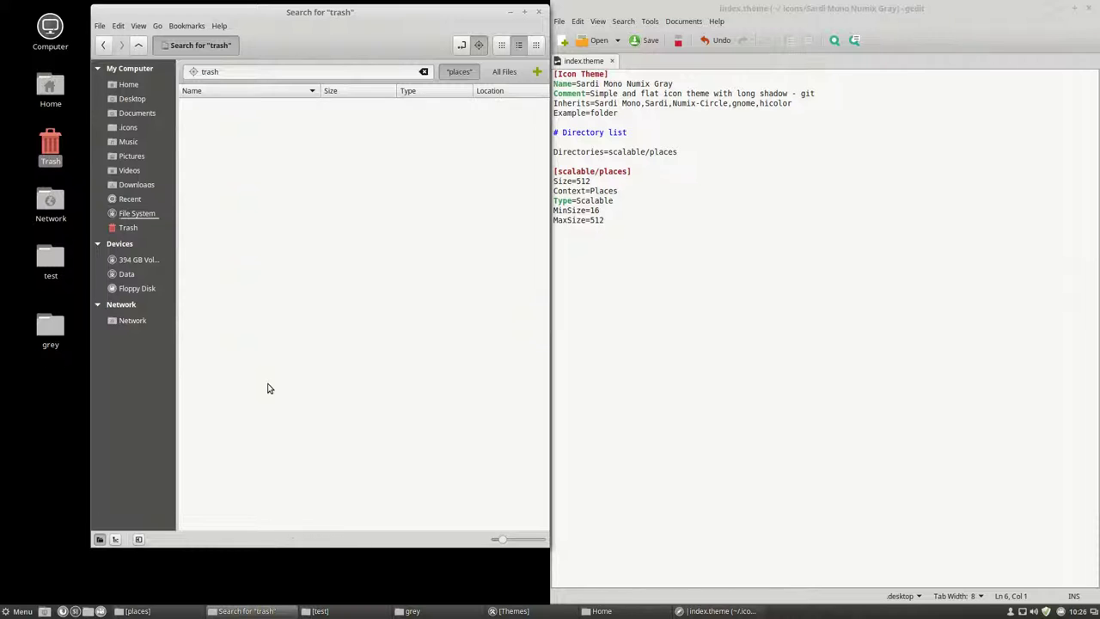
Examine the Sardi Mono entry in the Inherits line of index.theme
{"action": "left_click", "coordinate": [638, 321]}
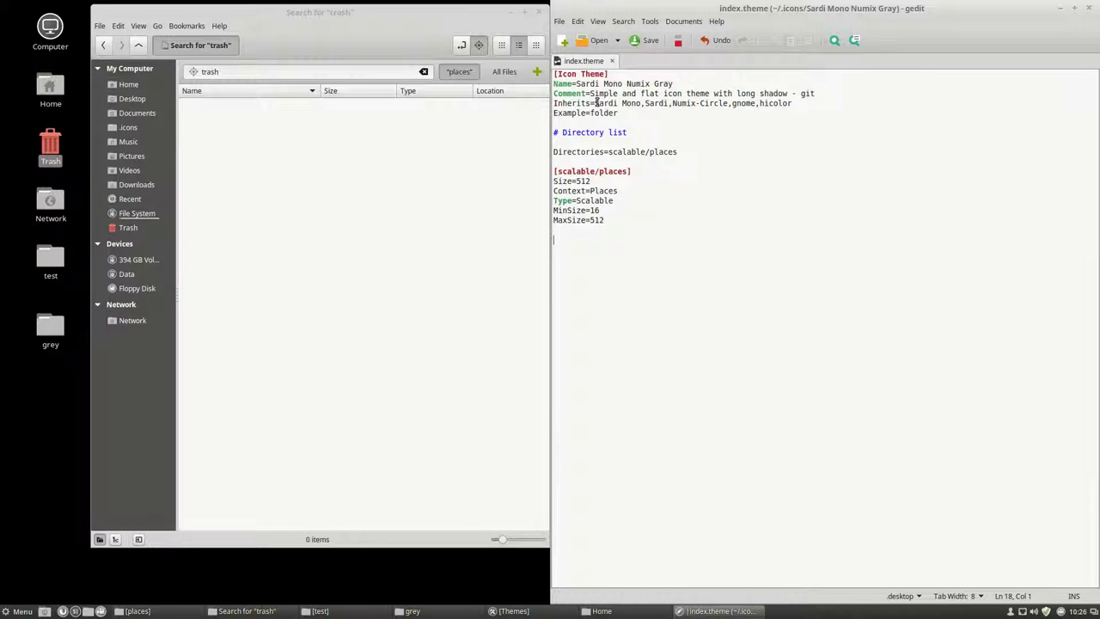
{"action": "left_click_drag", "start_coordinate": [593, 103], "coordinate": [635, 104]}
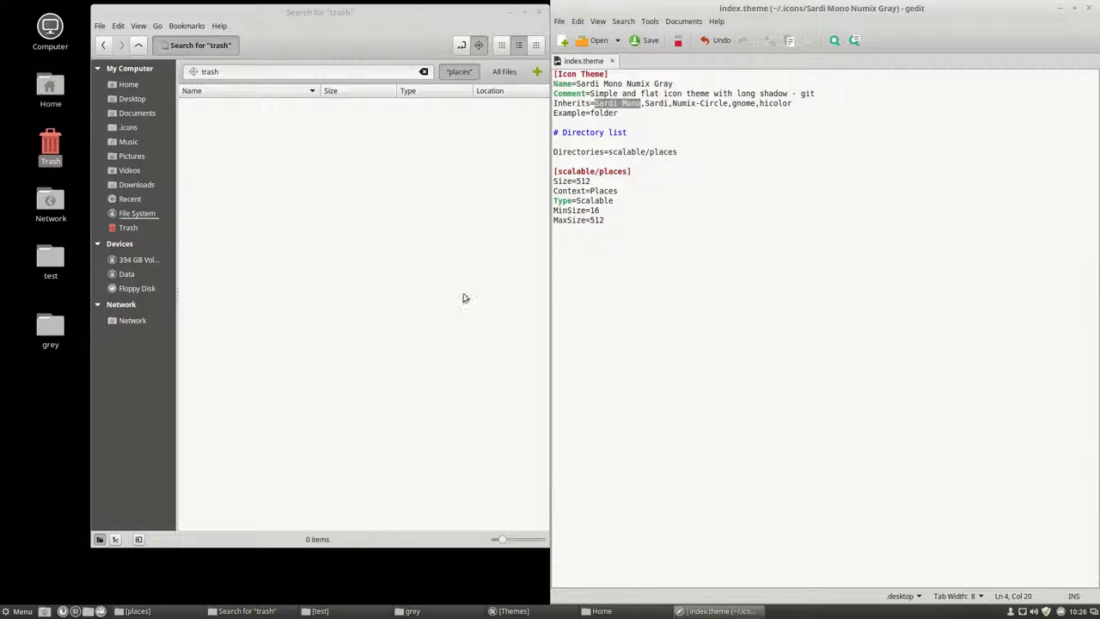
{"action": "left_click", "coordinate": [342, 260]}
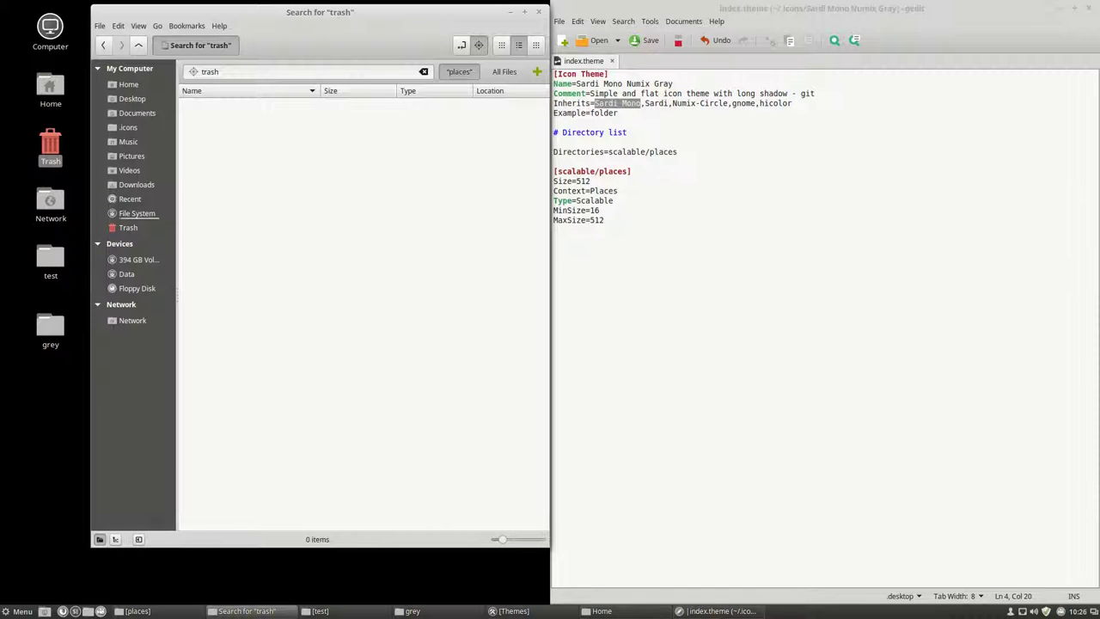
In the Themes settings, switch the icons to Mint-X-Purple and back to Sardi Mono Numix Gray to reload them, and close the settings
{"action": "left_click", "coordinate": [516, 611]}
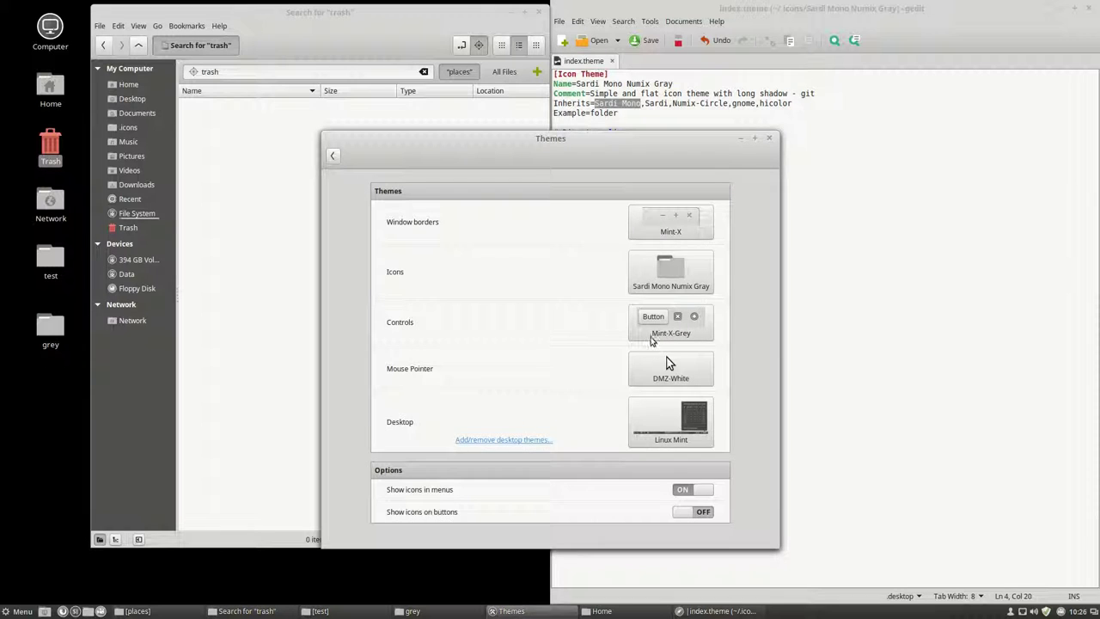
{"action": "left_click", "coordinate": [668, 280]}
{"action": "left_click", "coordinate": [753, 255]}
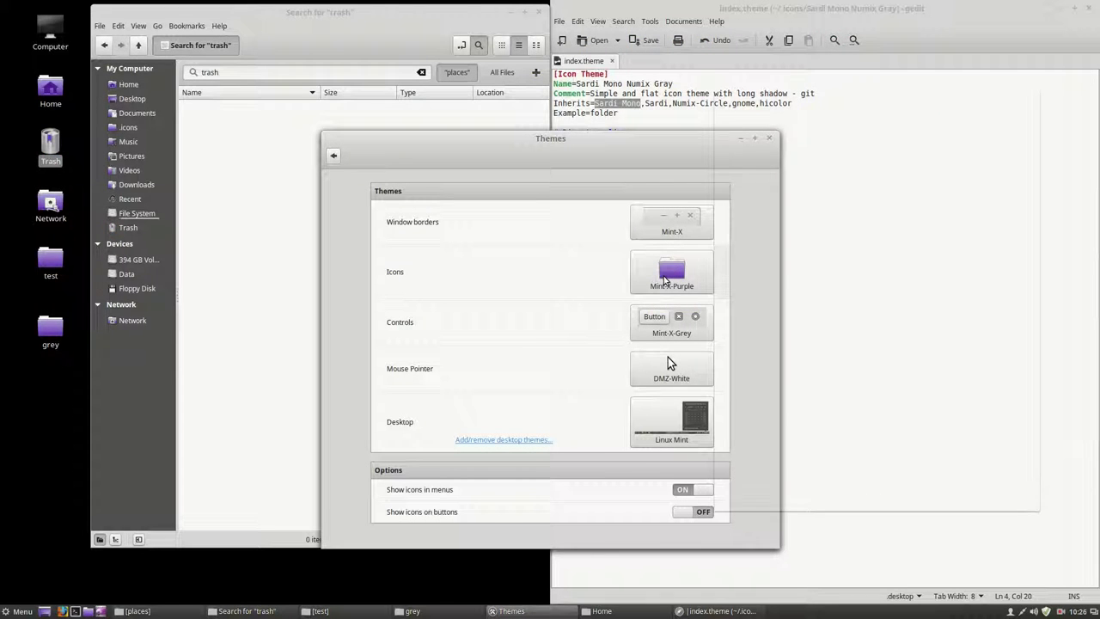
{"action": "left_click", "coordinate": [669, 277]}
{"action": "left_click", "coordinate": [917, 443]}
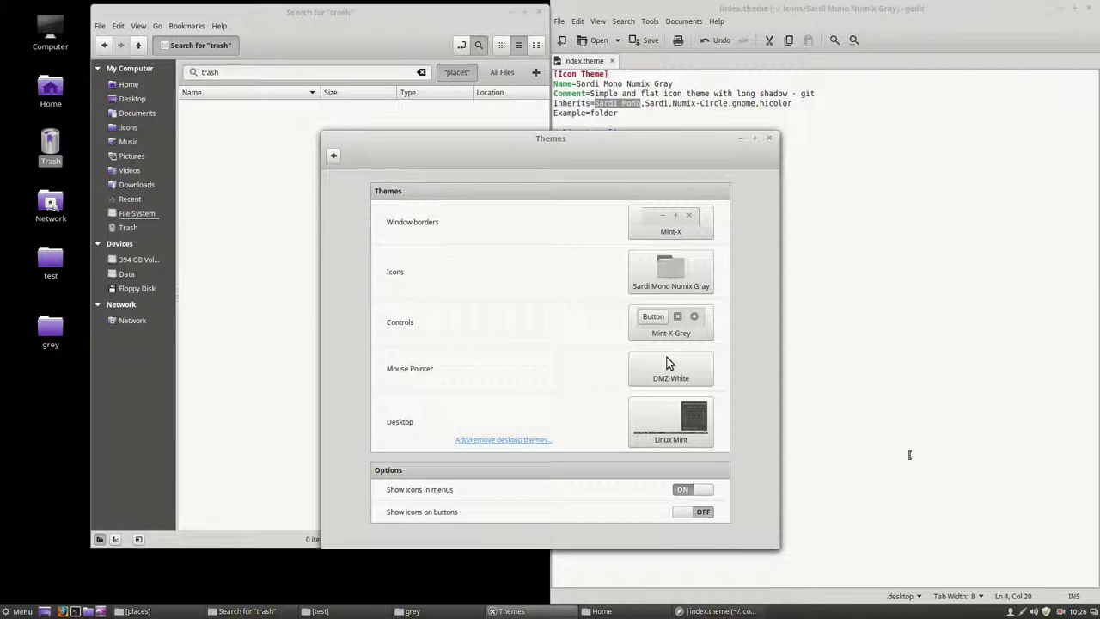
{"action": "left_click", "coordinate": [43, 146]}
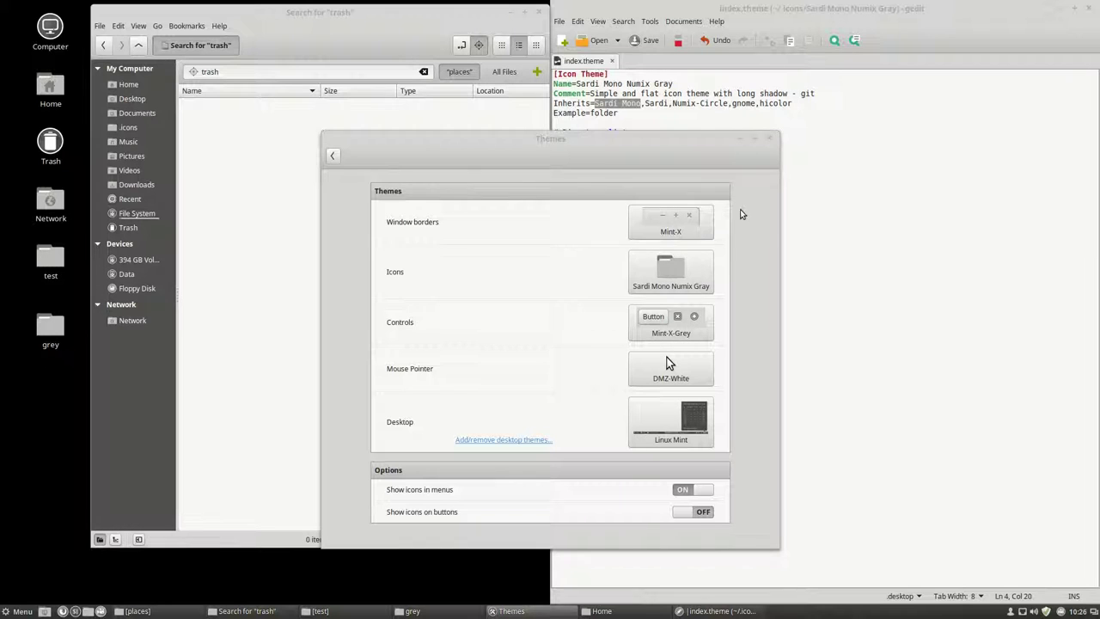
{"action": "left_click", "coordinate": [769, 138]}
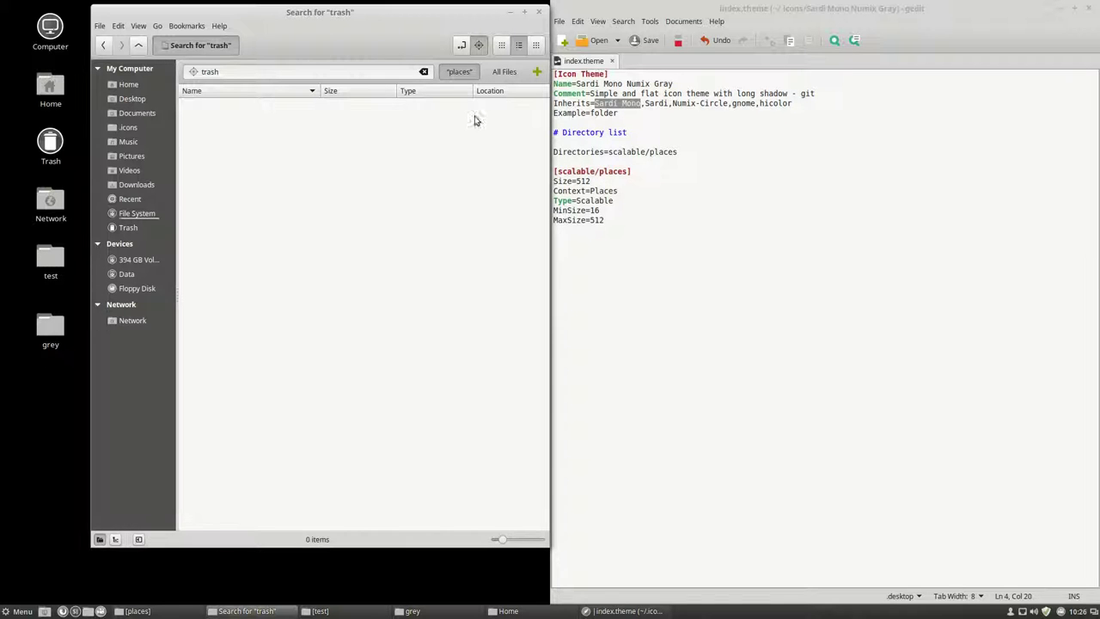
Leave the trash search and look through the full list of icon files and links remaining in the places folder
{"action": "left_click", "coordinate": [459, 71]}
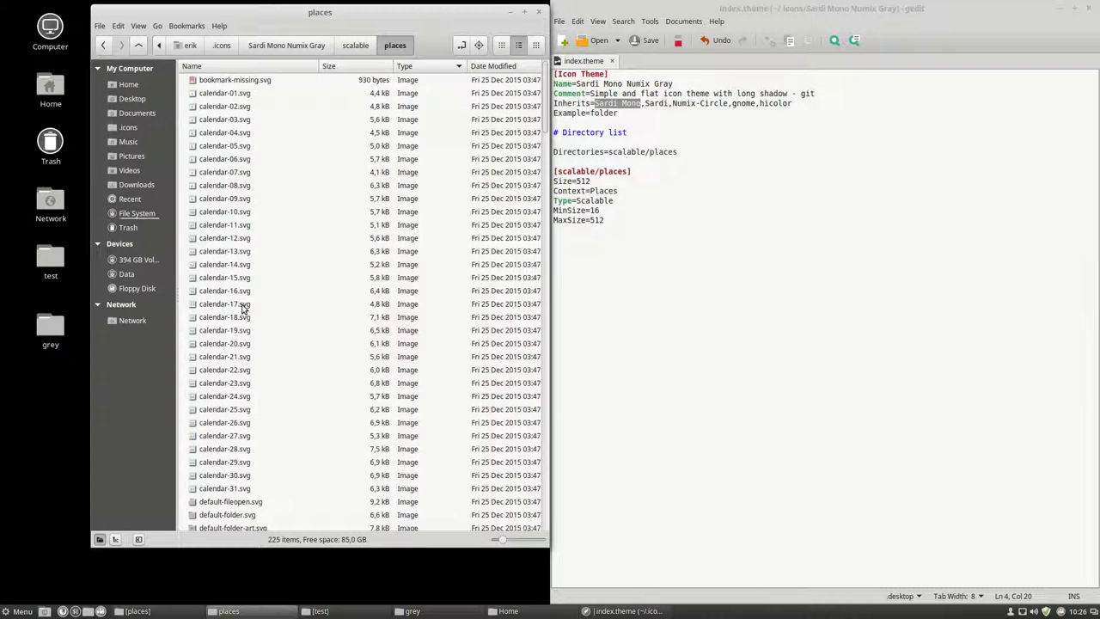
{"action": "left_click", "coordinate": [225, 80]}
{"action": "scroll", "coordinate": [241, 258], "scroll_direction": "down", "scroll_amount": 6}
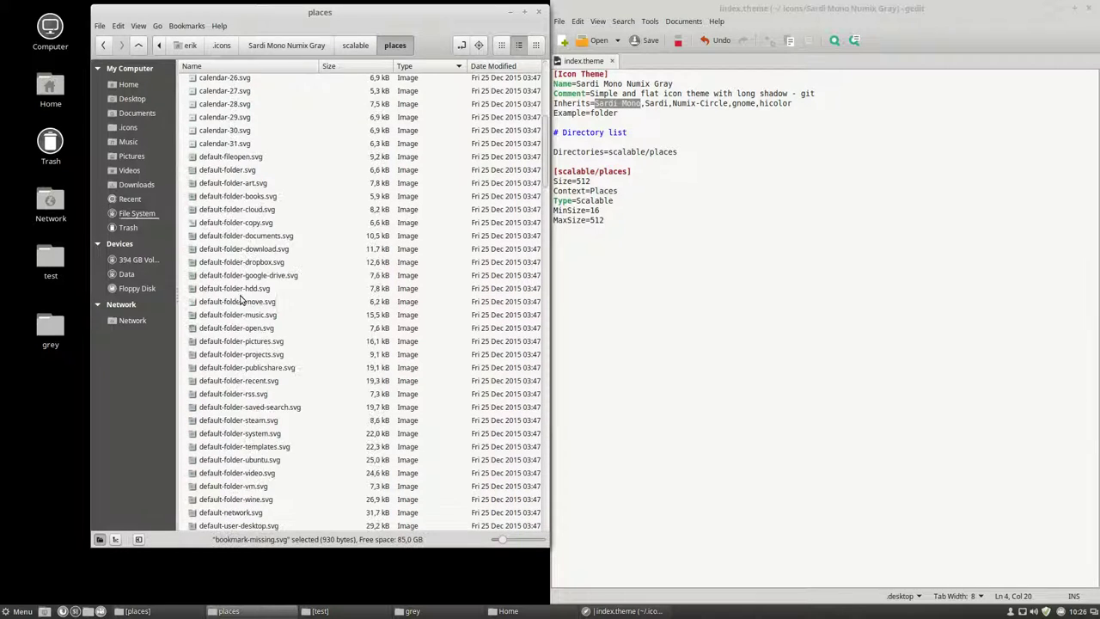
{"action": "scroll", "coordinate": [240, 297], "scroll_direction": "down", "scroll_amount": 6}
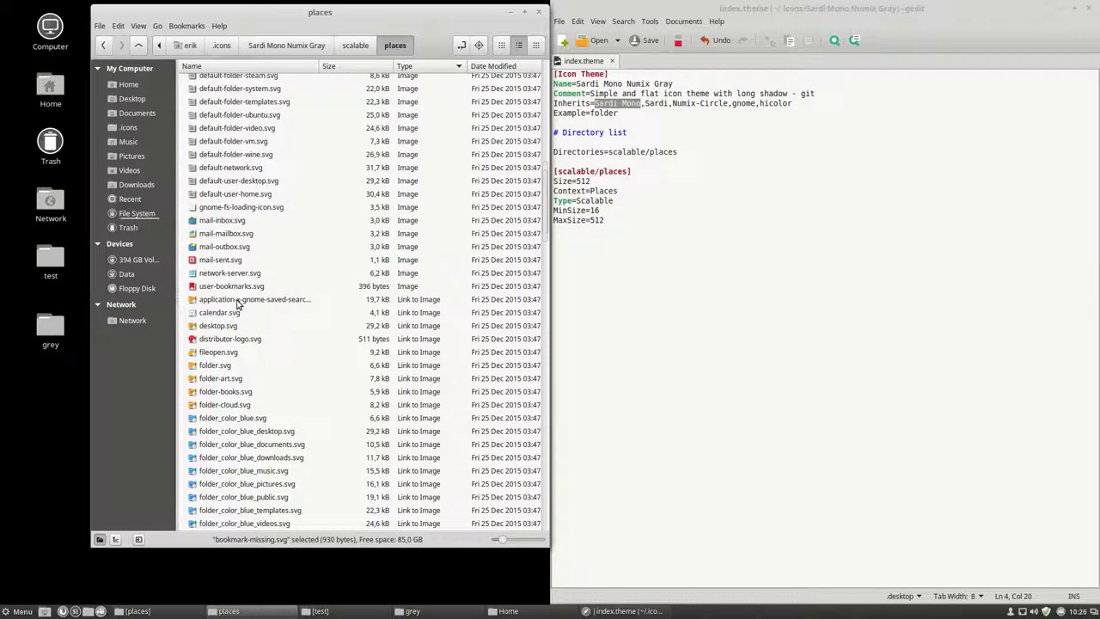
{"action": "scroll", "coordinate": [238, 302], "scroll_direction": "down", "scroll_amount": 5}
{"action": "scroll", "coordinate": [238, 303], "scroll_direction": "down", "scroll_amount": 20}
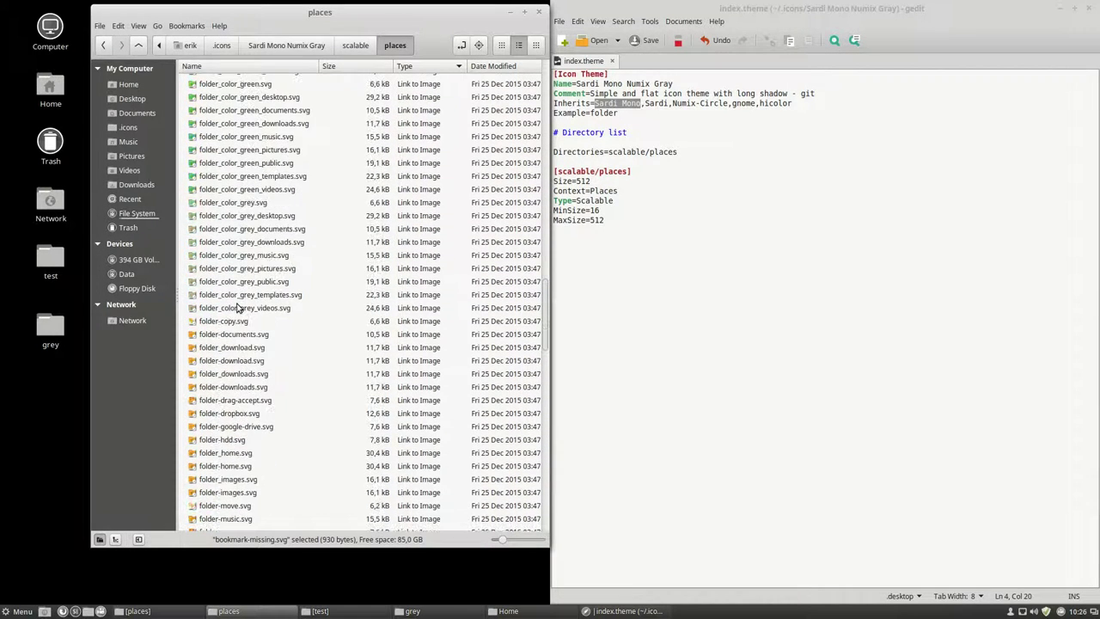
{"action": "scroll", "coordinate": [237, 314], "scroll_direction": "down", "scroll_amount": 7}
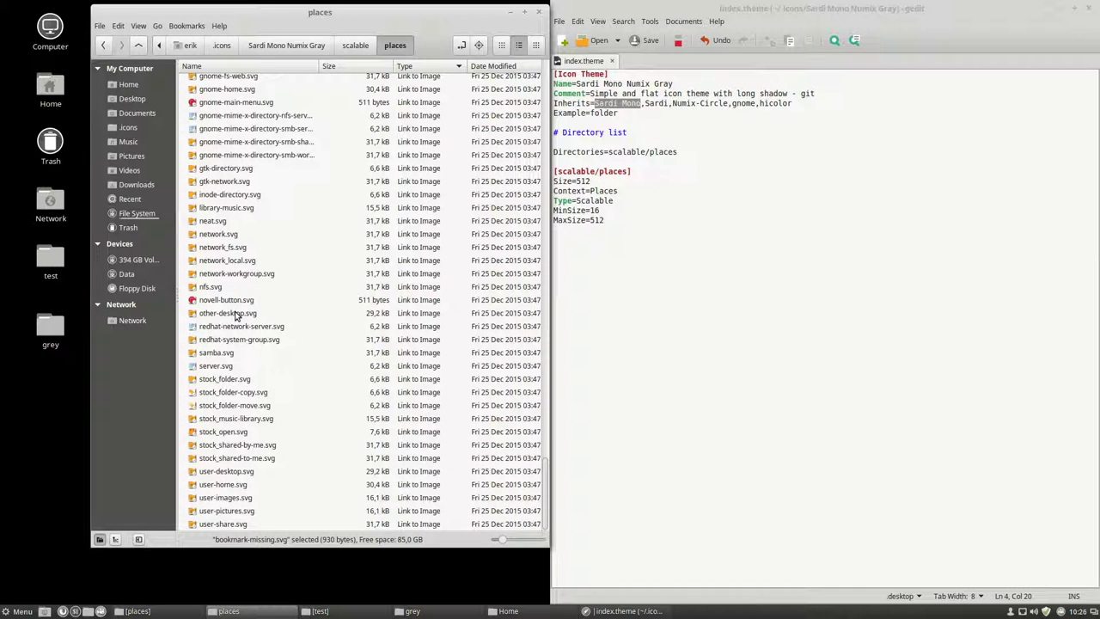
{"action": "scroll", "coordinate": [236, 315], "scroll_direction": "up", "scroll_amount": 10}
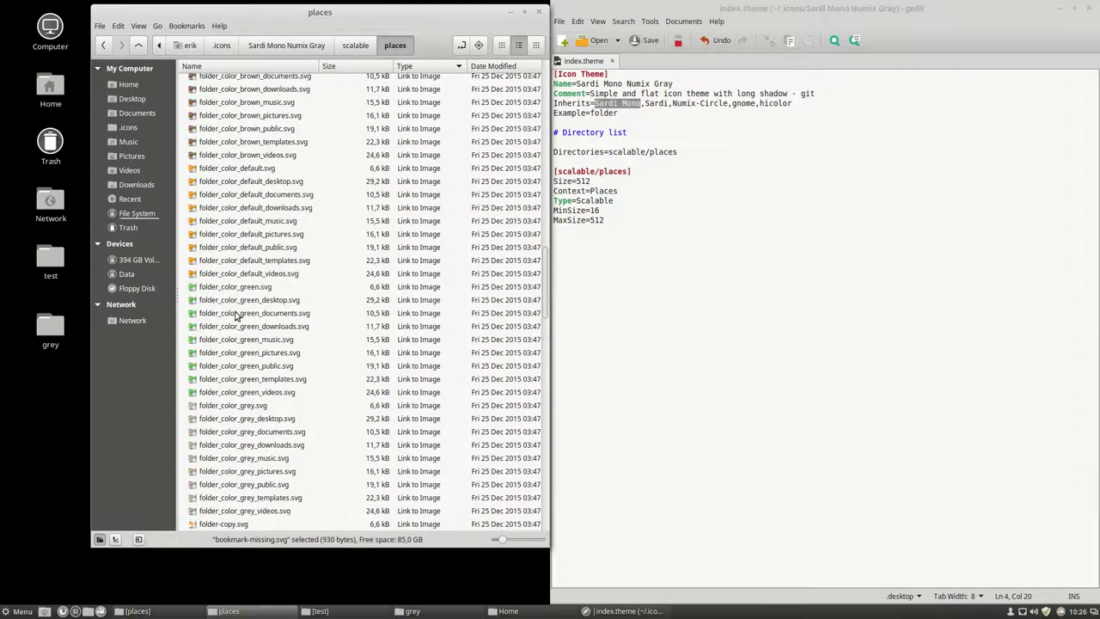
{"action": "scroll", "coordinate": [236, 315], "scroll_direction": "up", "scroll_amount": 15}
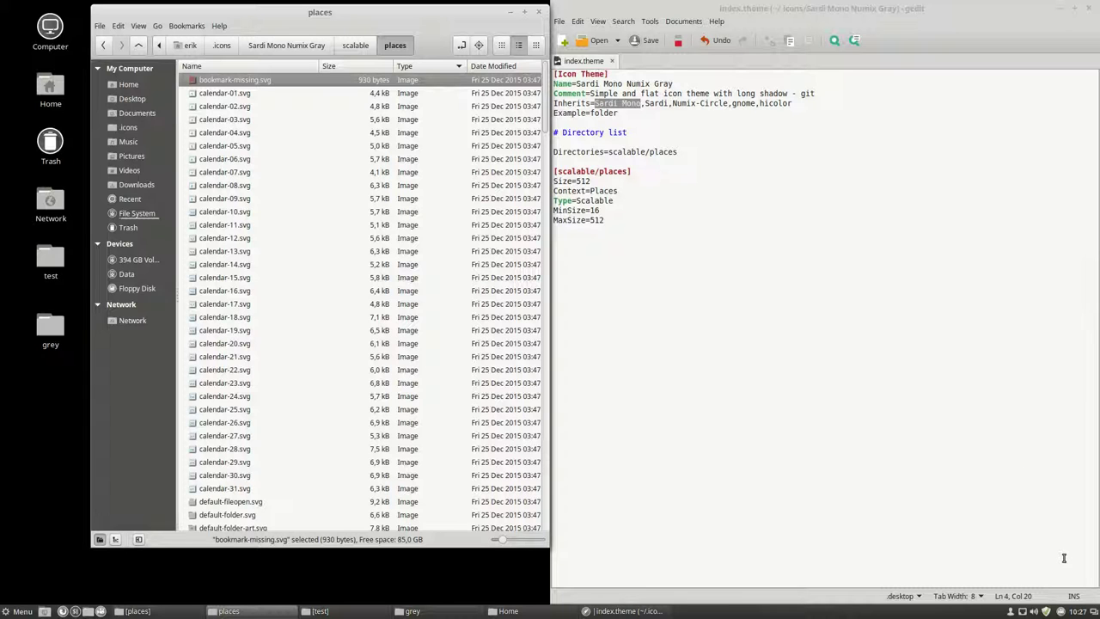
Go to the .icons folder, select the Sardi Mono Numix and Sardi Mono Numix Gray folders, and return to index.theme
{"action": "left_click", "coordinate": [220, 47]}
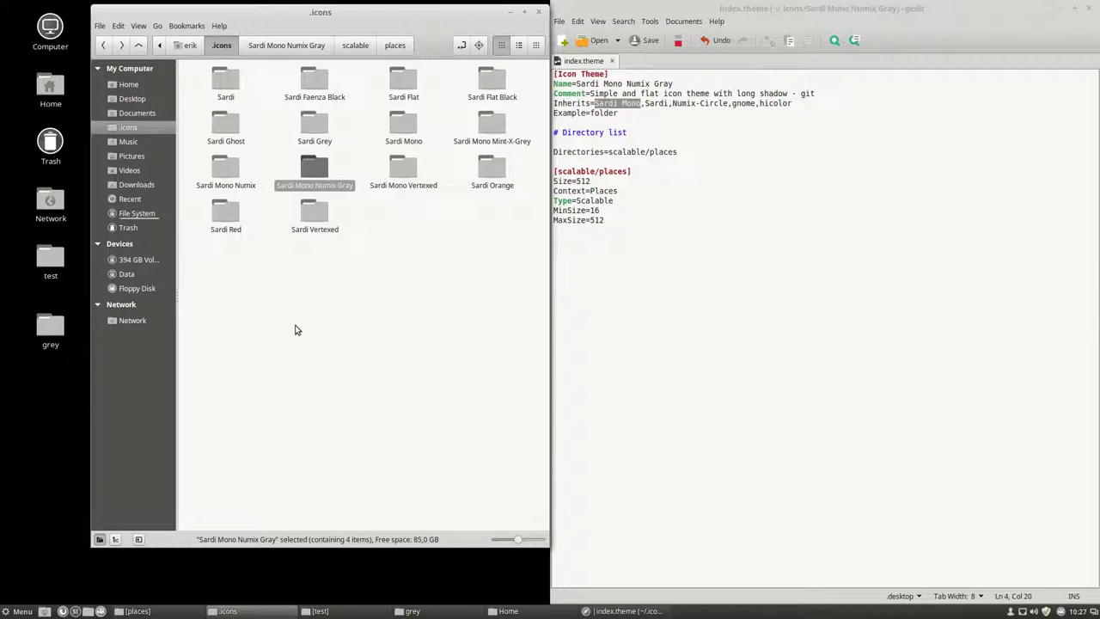
{"action": "left_click", "coordinate": [298, 330]}
{"action": "left_click_drag", "start_coordinate": [220, 175], "coordinate": [346, 210]}
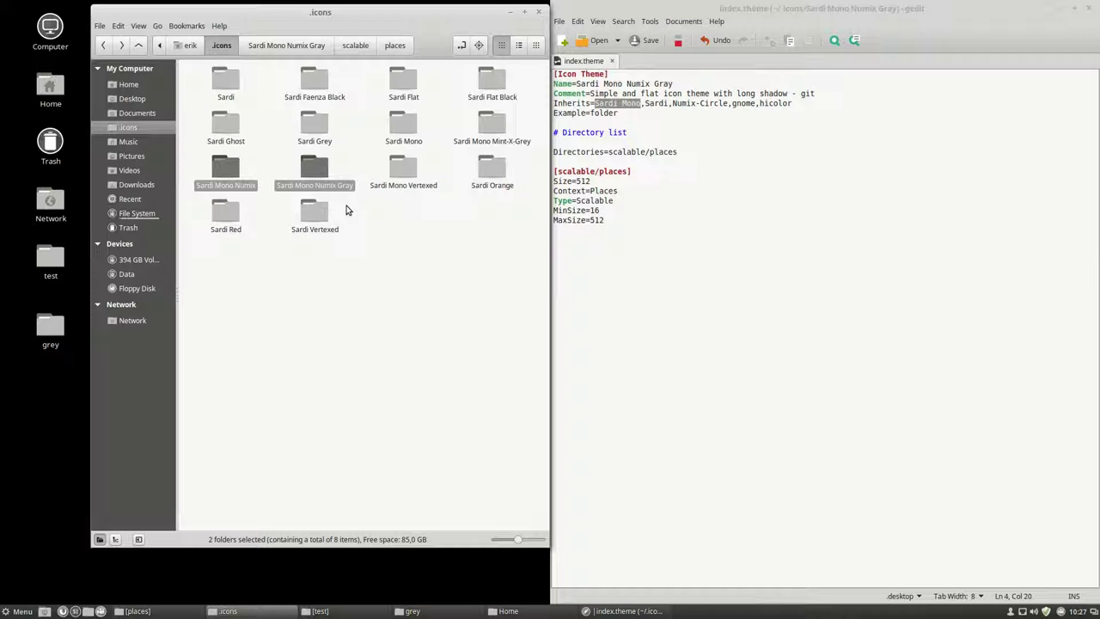
{"action": "left_click", "coordinate": [695, 214]}
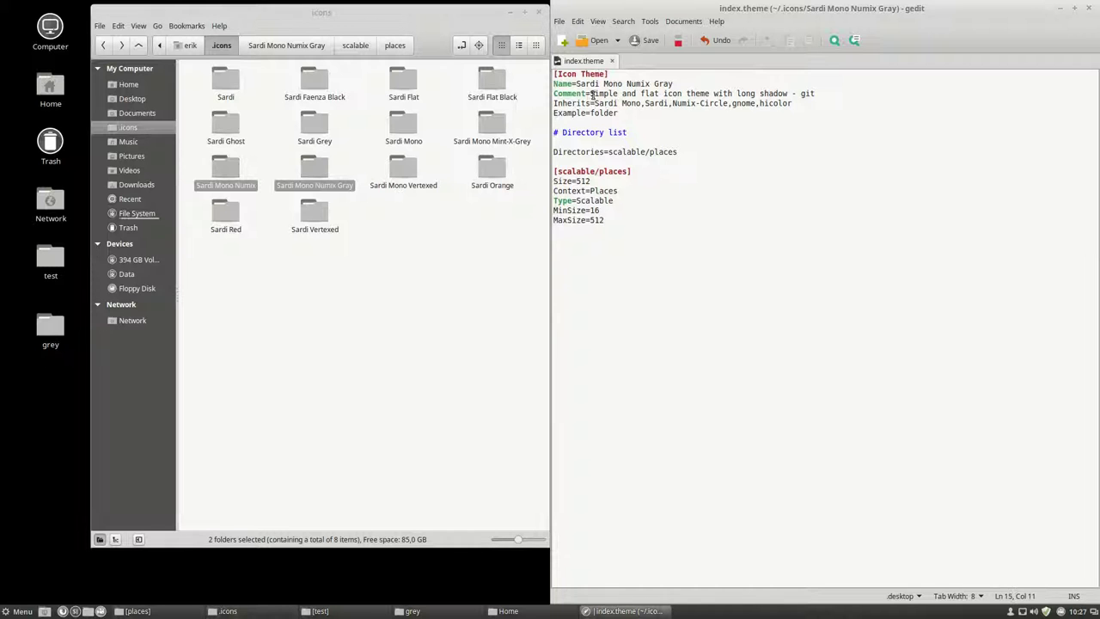